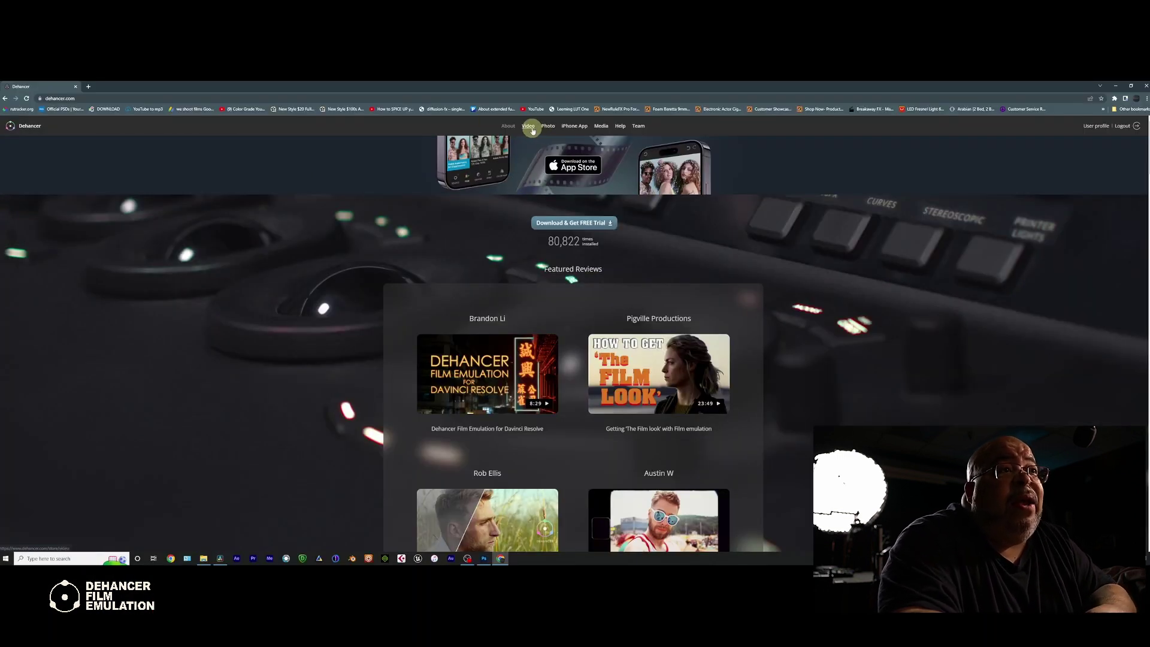
After viewing Dehancer's photo plugin page, launch Dehancer Film on the girl-and-newborn photo in Photoshop.
left_click(549, 126)
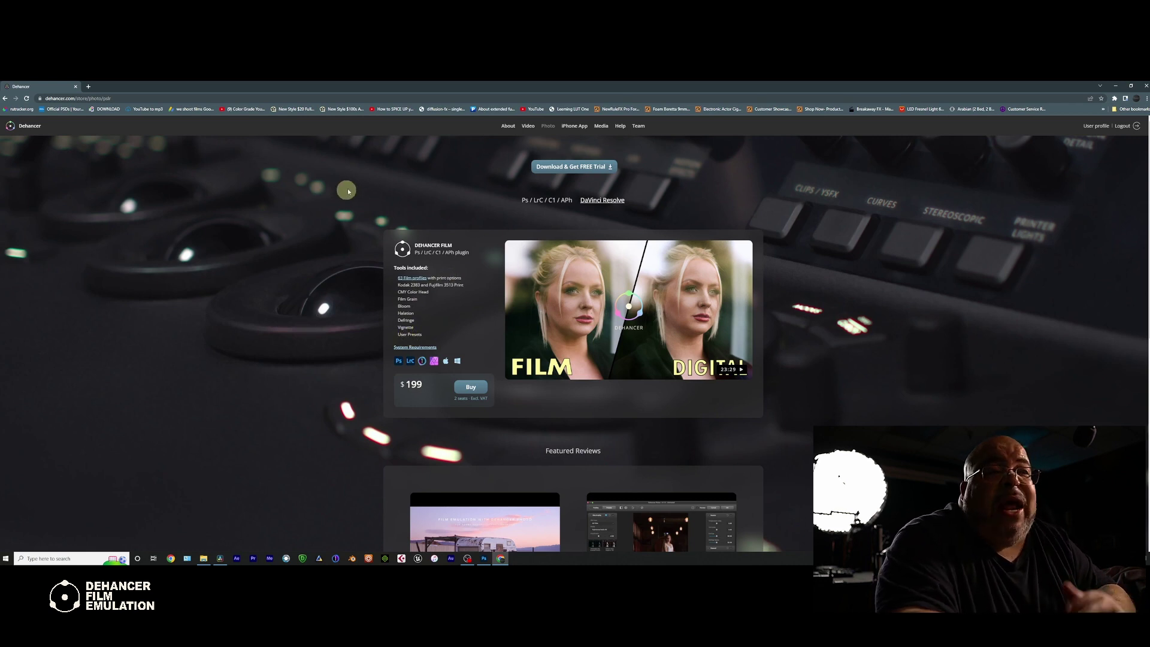
key("alt+Tab")
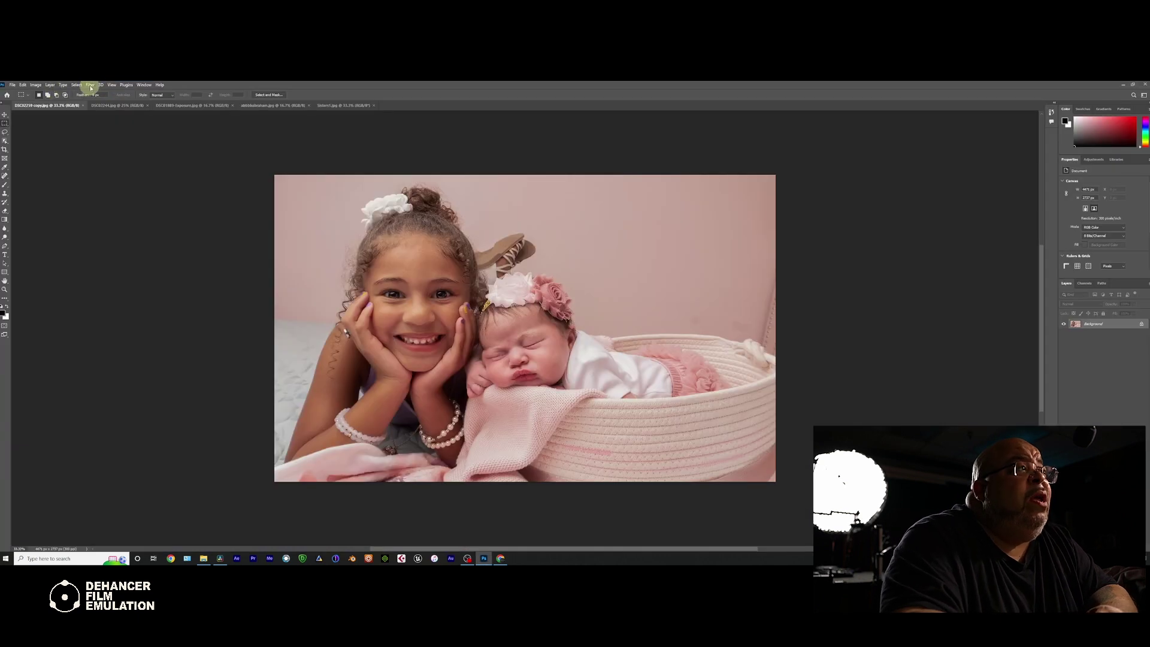
left_click(90, 88)
mouse_move(147, 238)
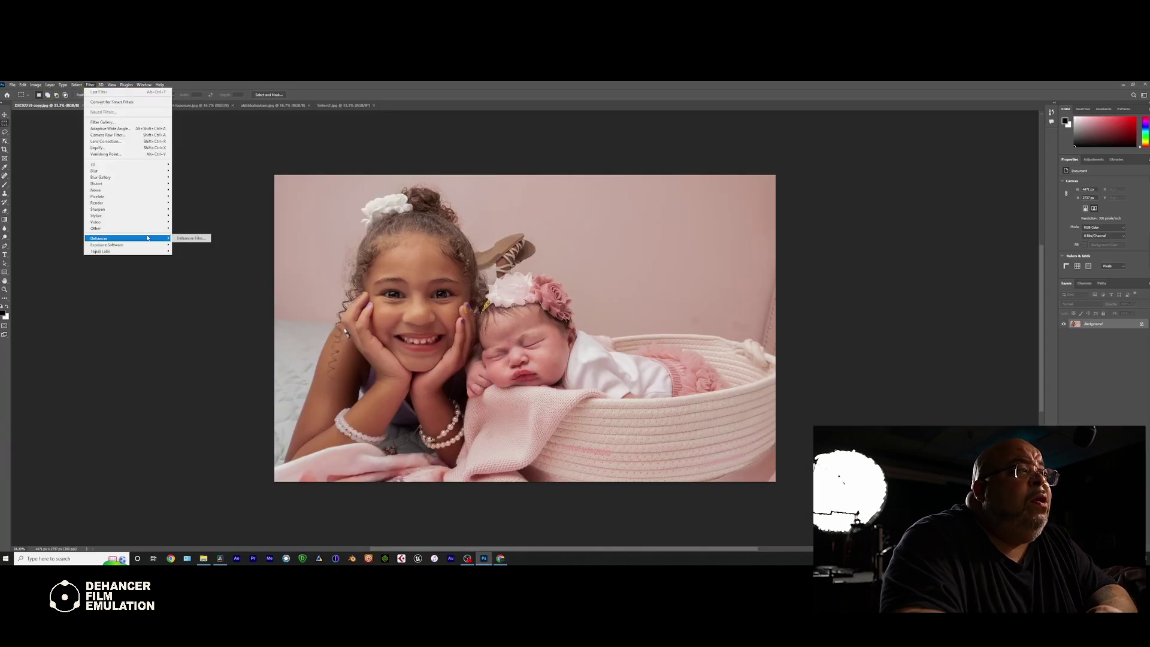
left_click(201, 240)
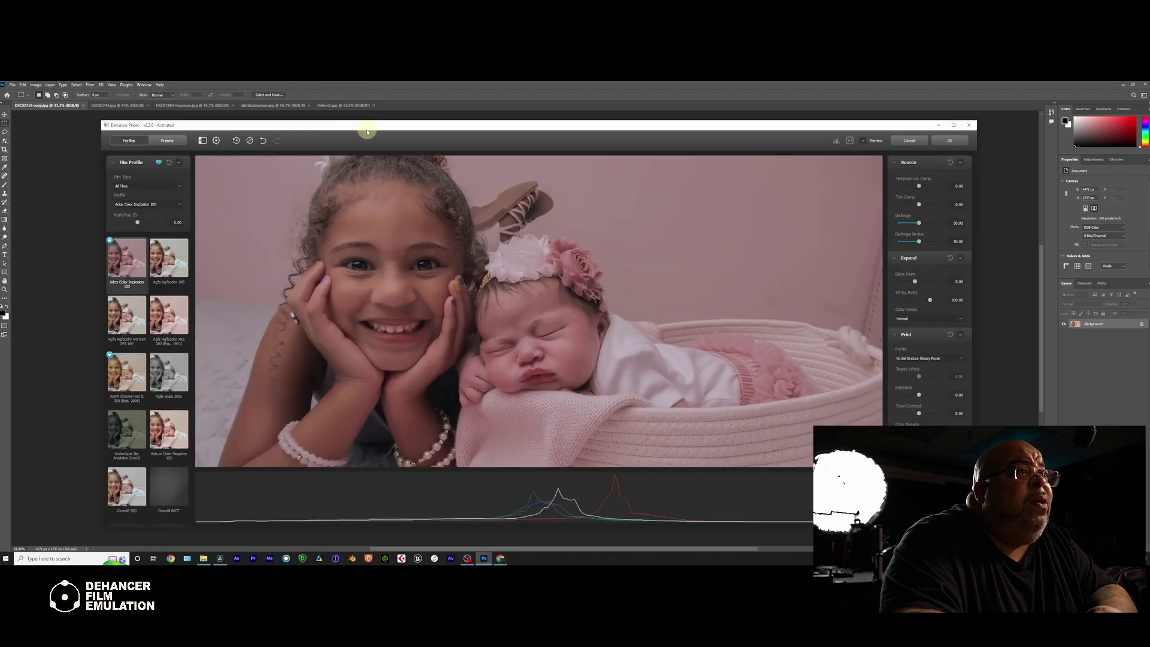
Move the plugin window left and filter films by Color Negative, Motion Picture and Color Positive.
left_click_drag(368, 127, 292, 128)
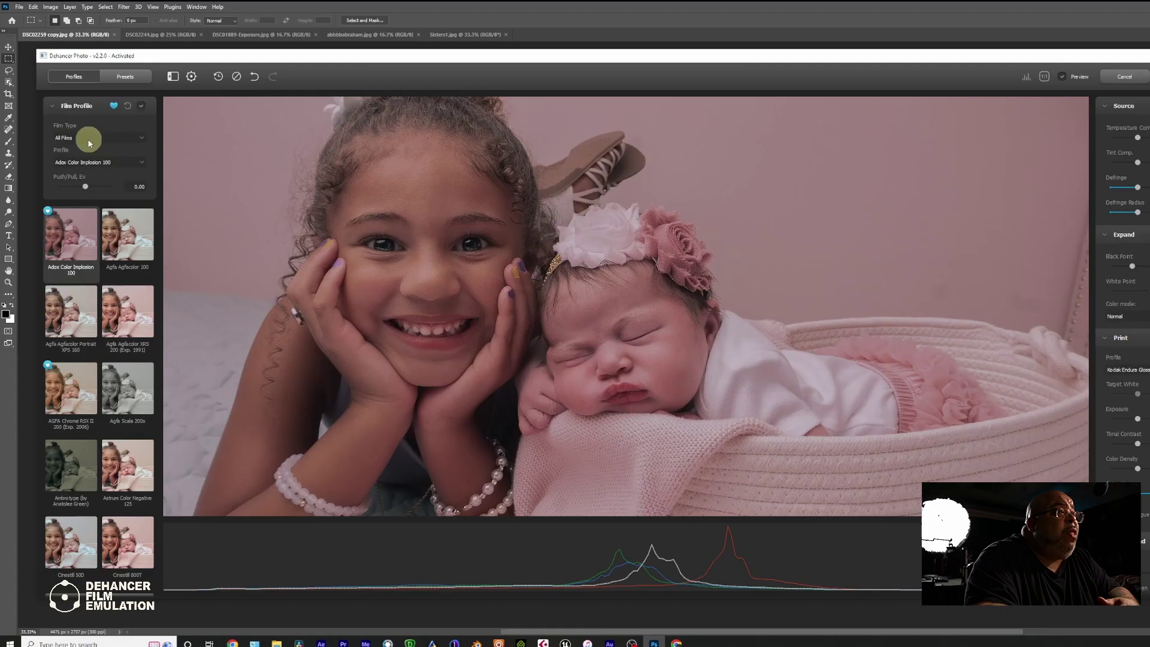
left_click(64, 182)
left_click(90, 157)
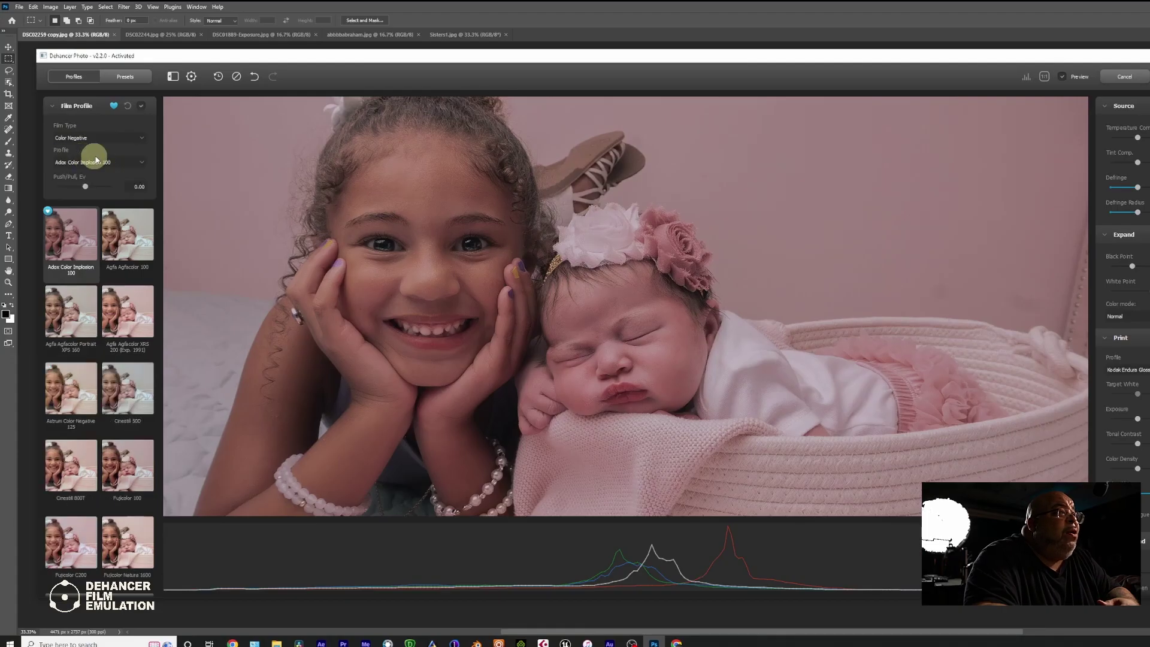
left_click(86, 139)
left_click(70, 163)
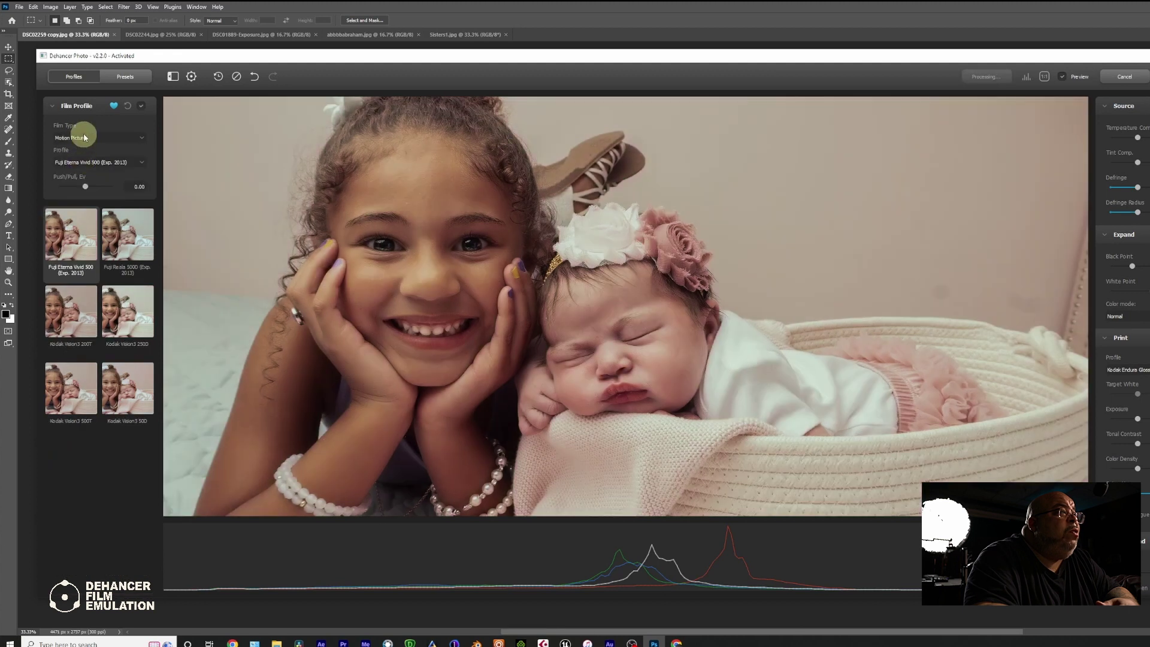
left_click(82, 137)
left_click(77, 169)
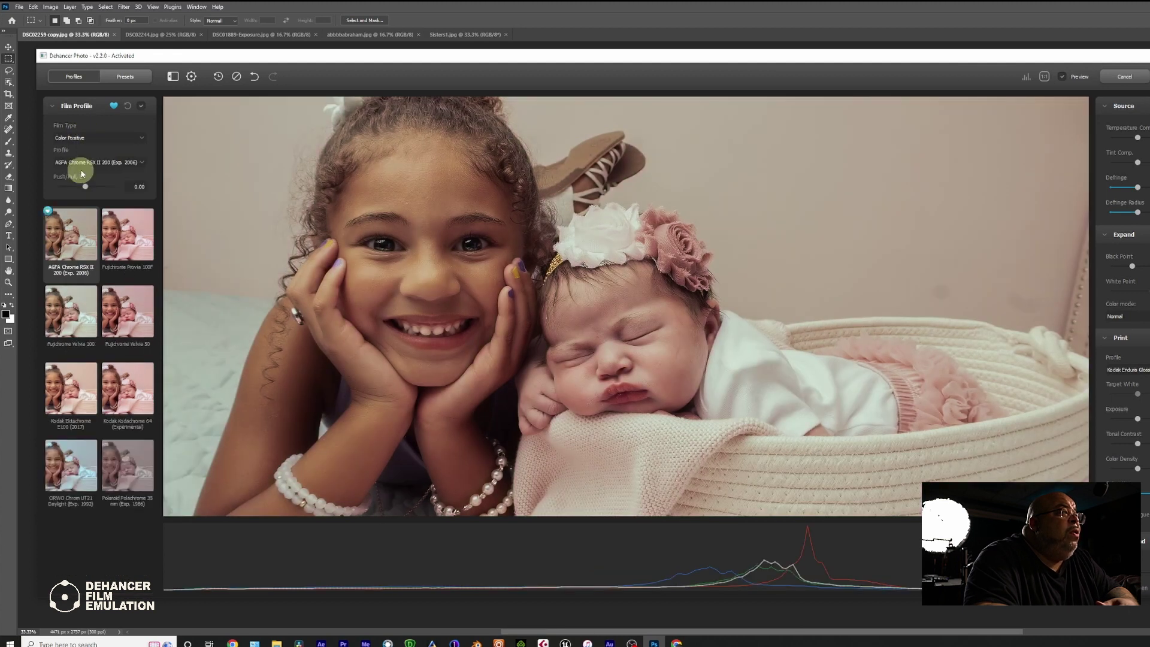
Check the Black & White and favourite film filters, then return to All Films.
left_click(100, 137)
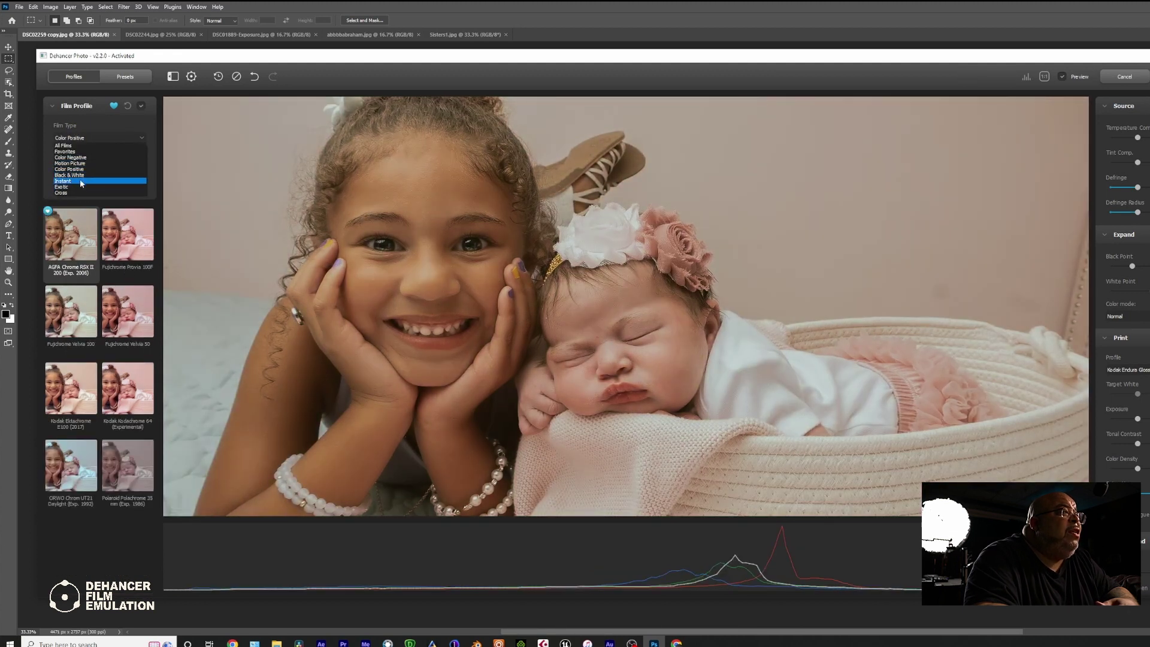
left_click(80, 178)
left_click(102, 136)
left_click(94, 138)
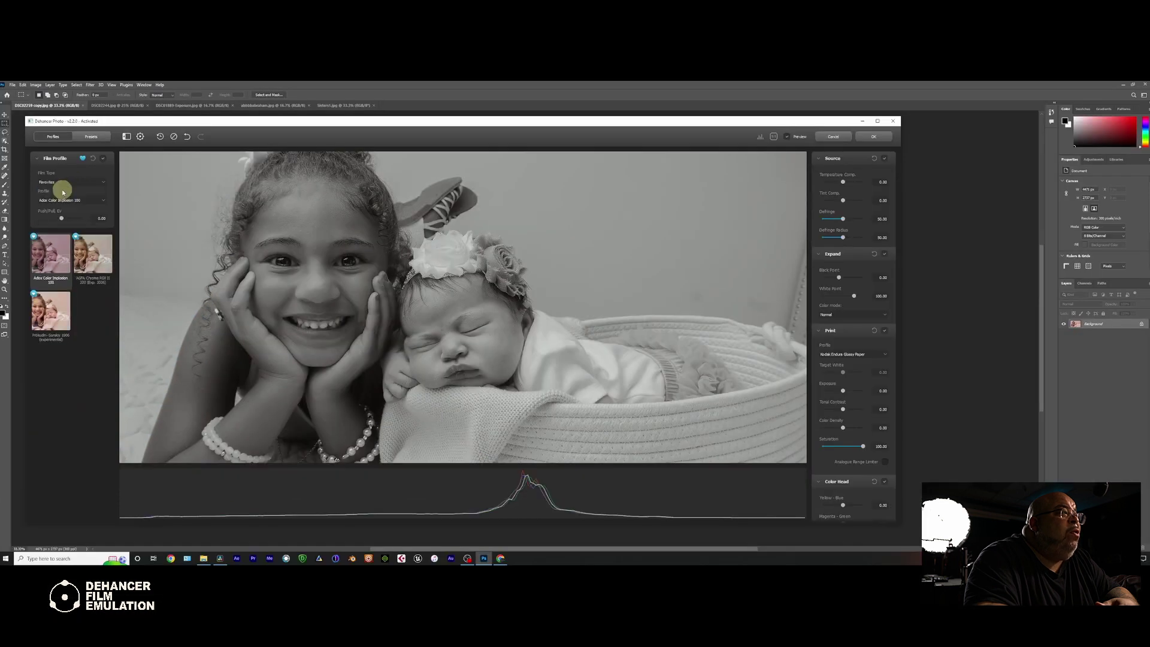
left_click(69, 182)
left_click(57, 187)
left_click(66, 182)
left_click(103, 201)
Apply Adox Color Implosion 100, then step through the Fujichrome and Fujicolor profiles to Pro 400H.
left_click(52, 264)
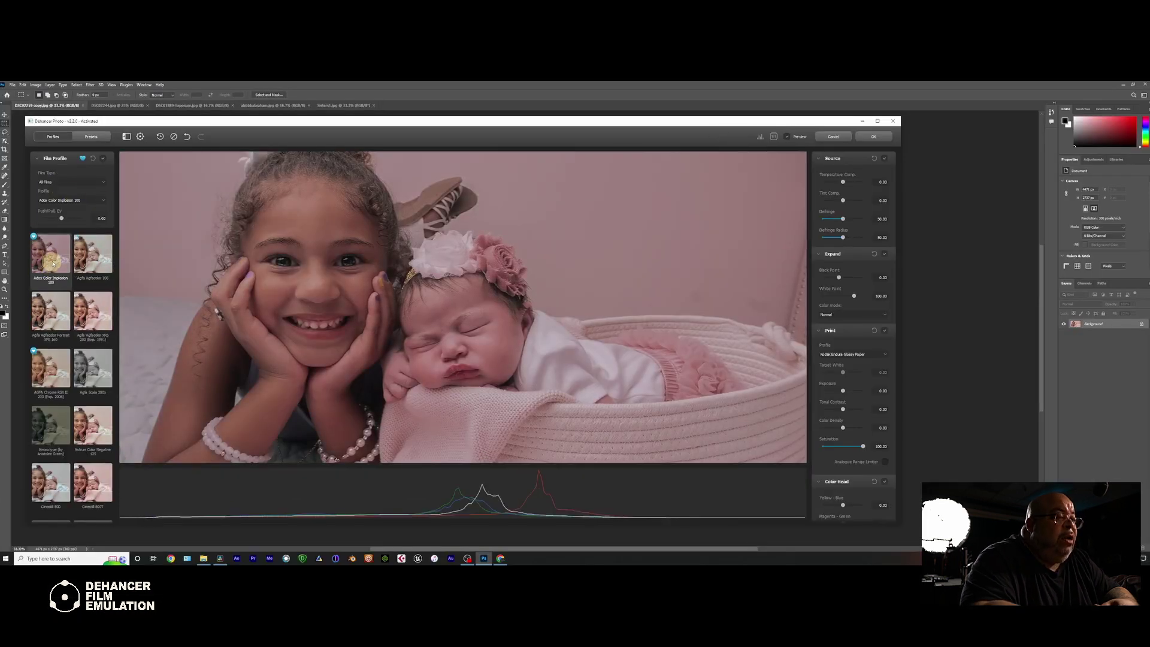
key("Down")
key("Down")
key("Down")
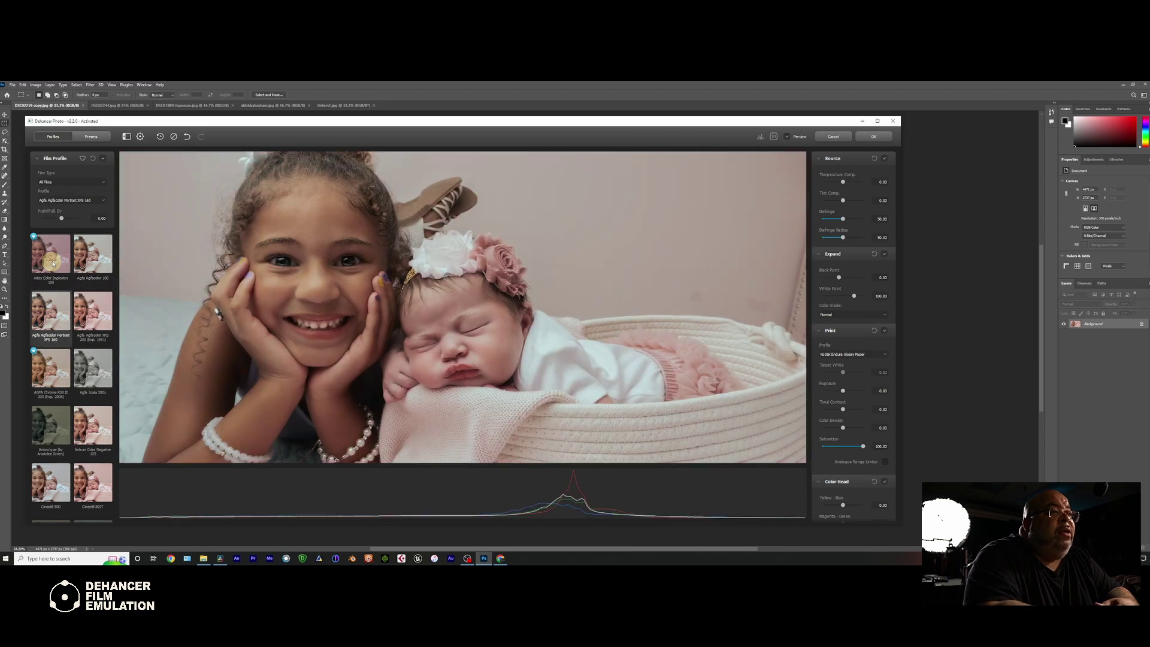
key("Down")
key("Down")
key("Down")
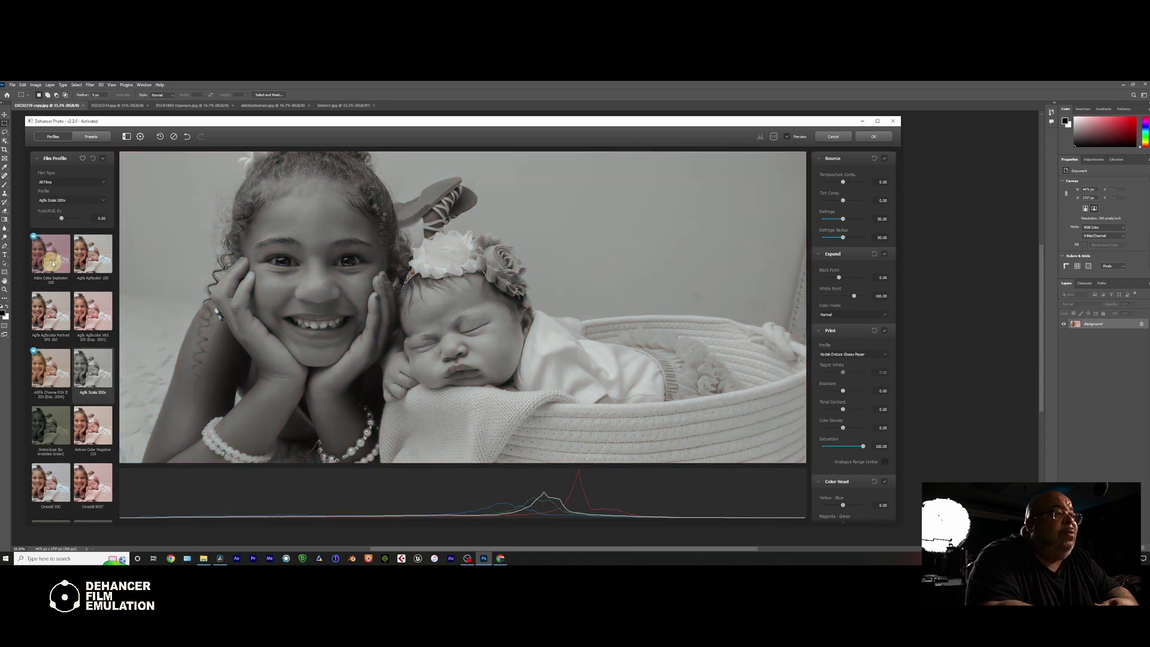
key("Down")
key("Down")
key("Down")
key("Down")
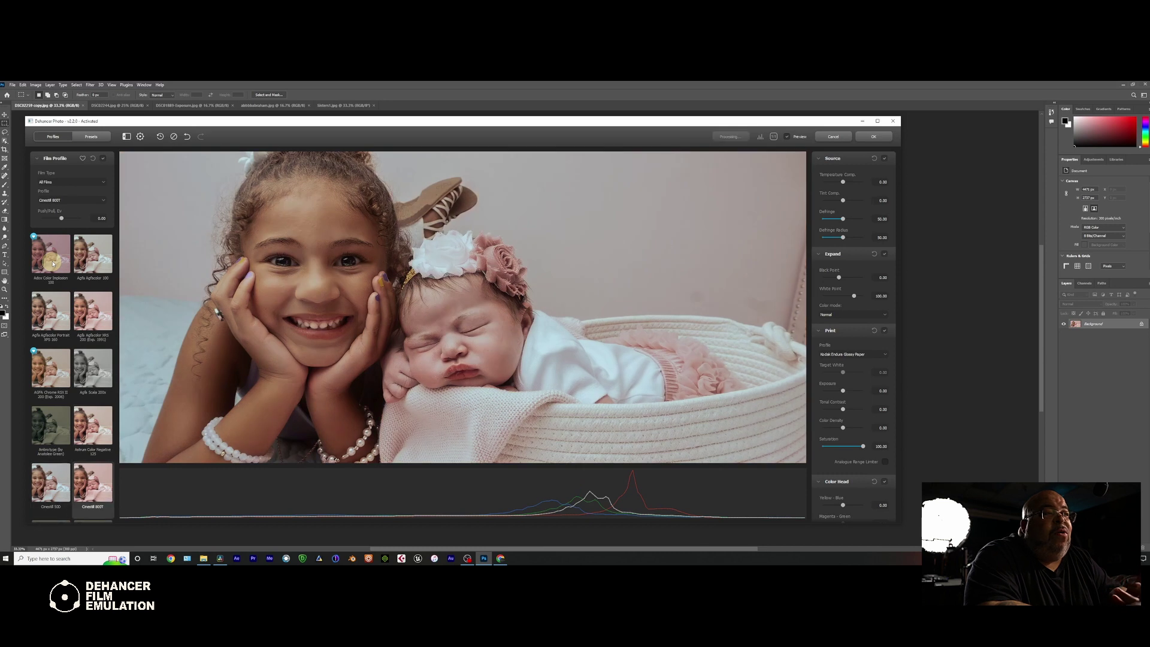
key("Down")
key("Down")
key("Down")
key("Down")
key("Down")
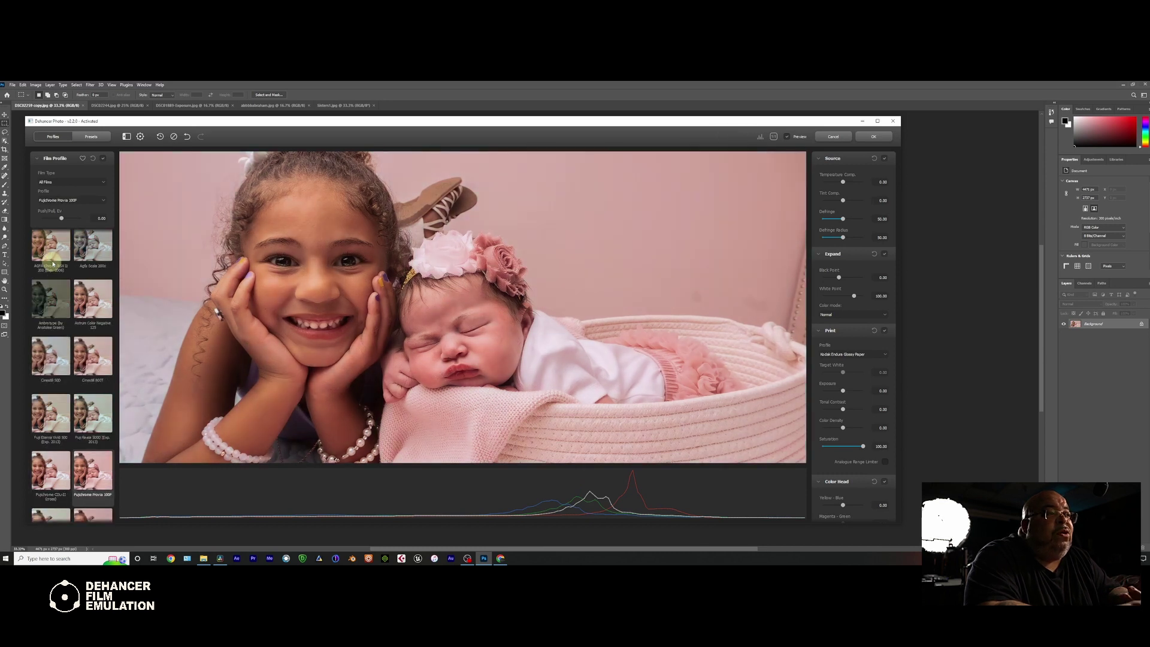
key("Down")
key("Down")
key("Down")
key("Down")
key("Down")
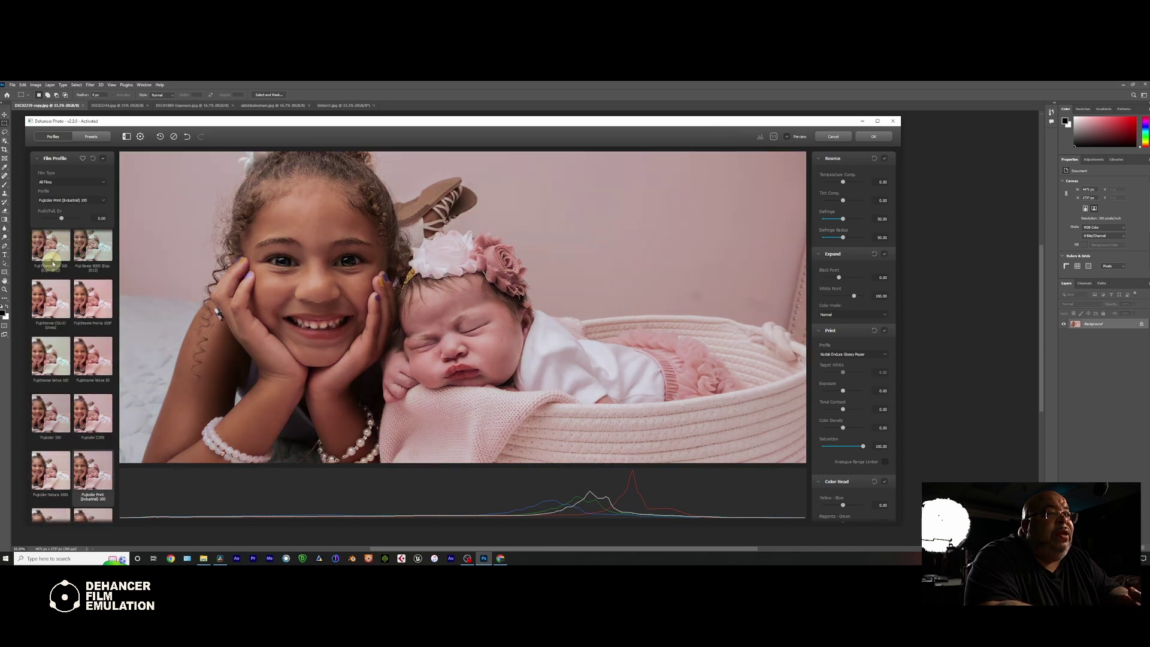
key("Down")
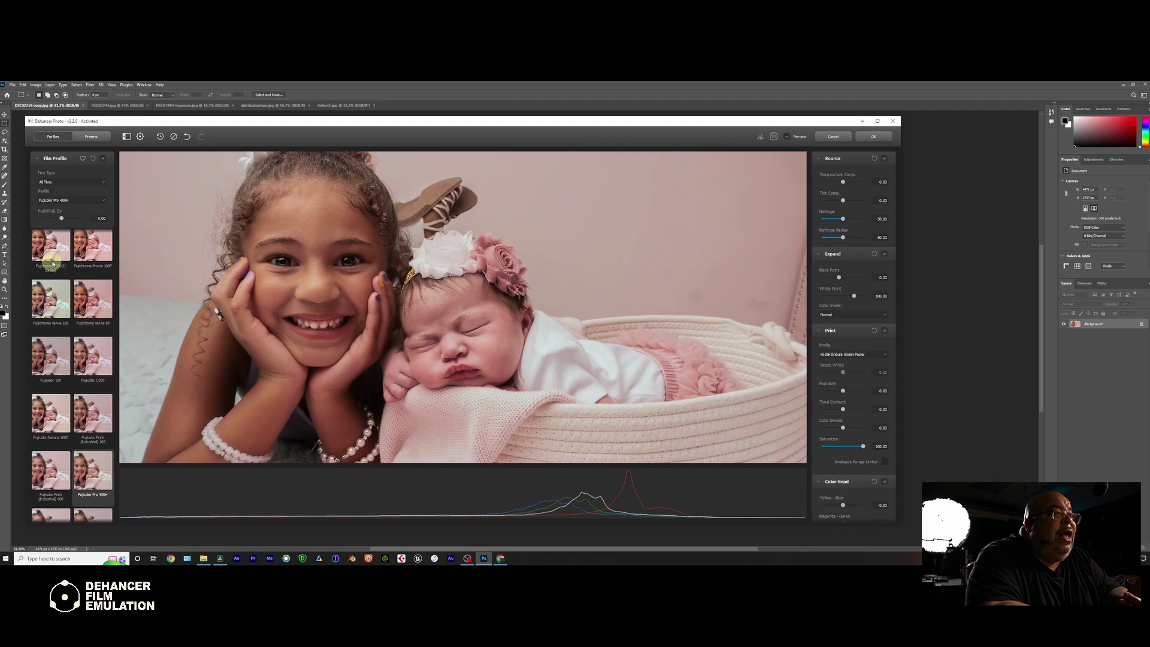
Apply the Fujicolor Print (Industrial) 100 film profile to the portrait.
scroll(60, 299, "down", 2)
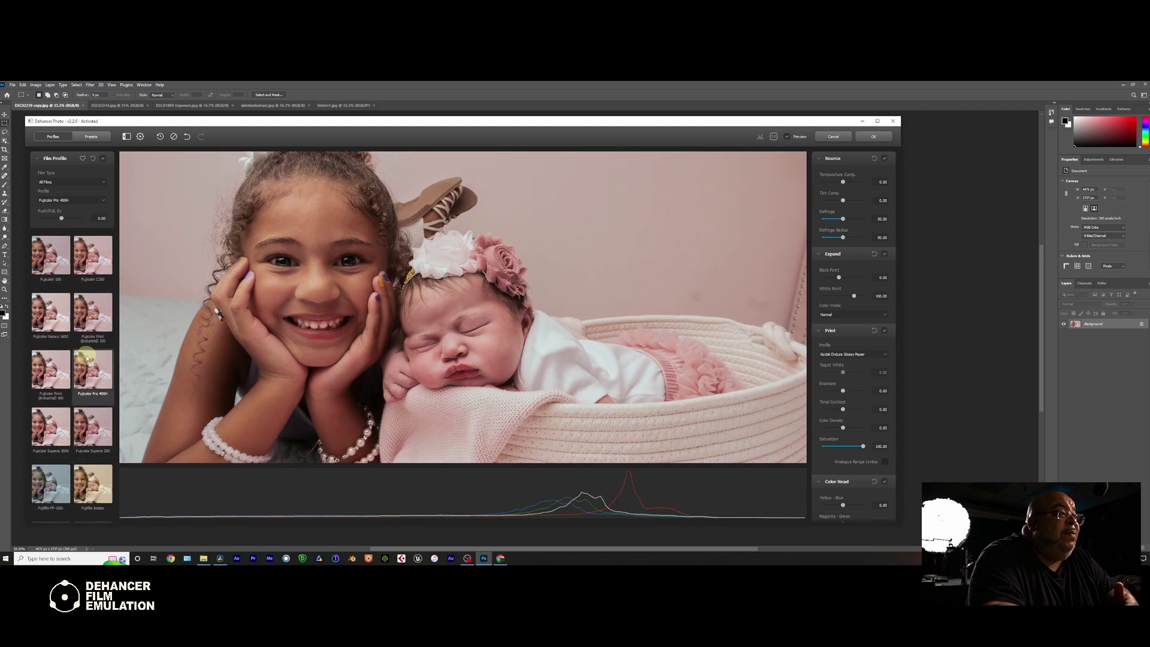
left_click(93, 312)
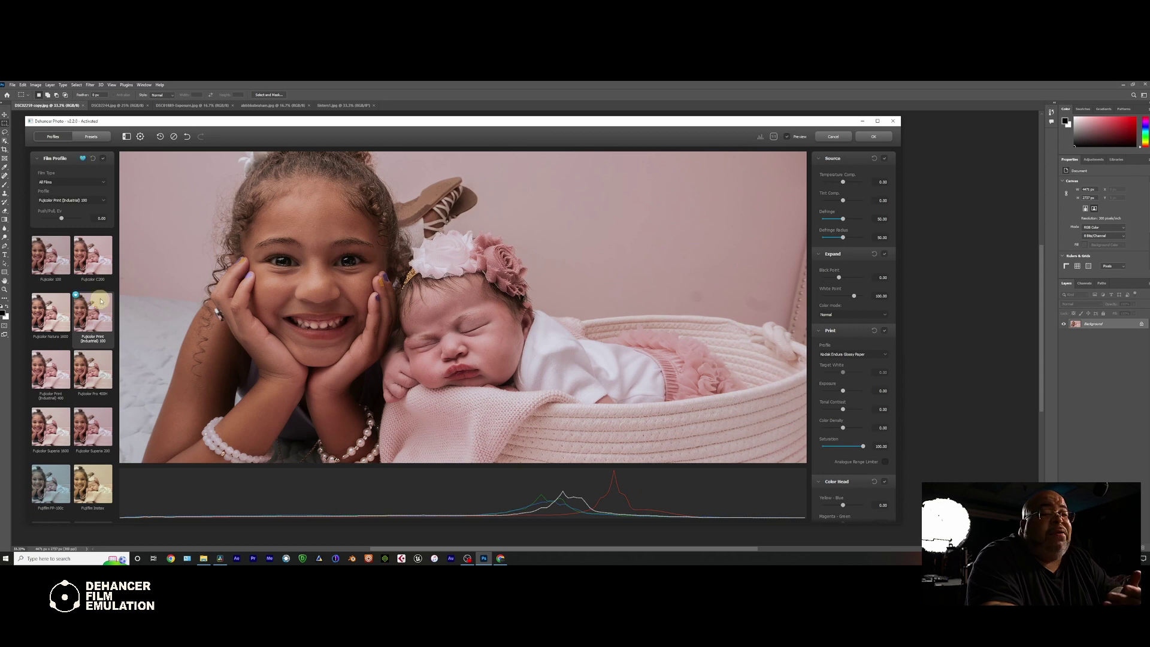
scroll(95, 316, "up", 10)
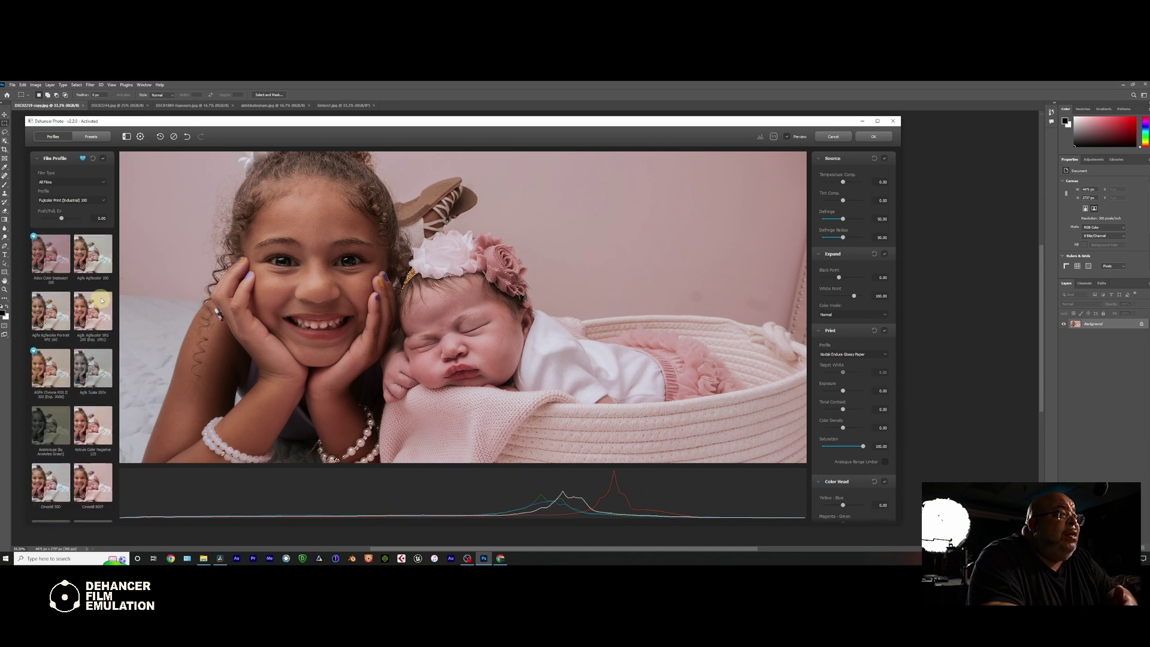
Apply the AGFA Chrome RSX II 200 (Exp. 2006) profile and review the settings panel.
left_click(45, 382)
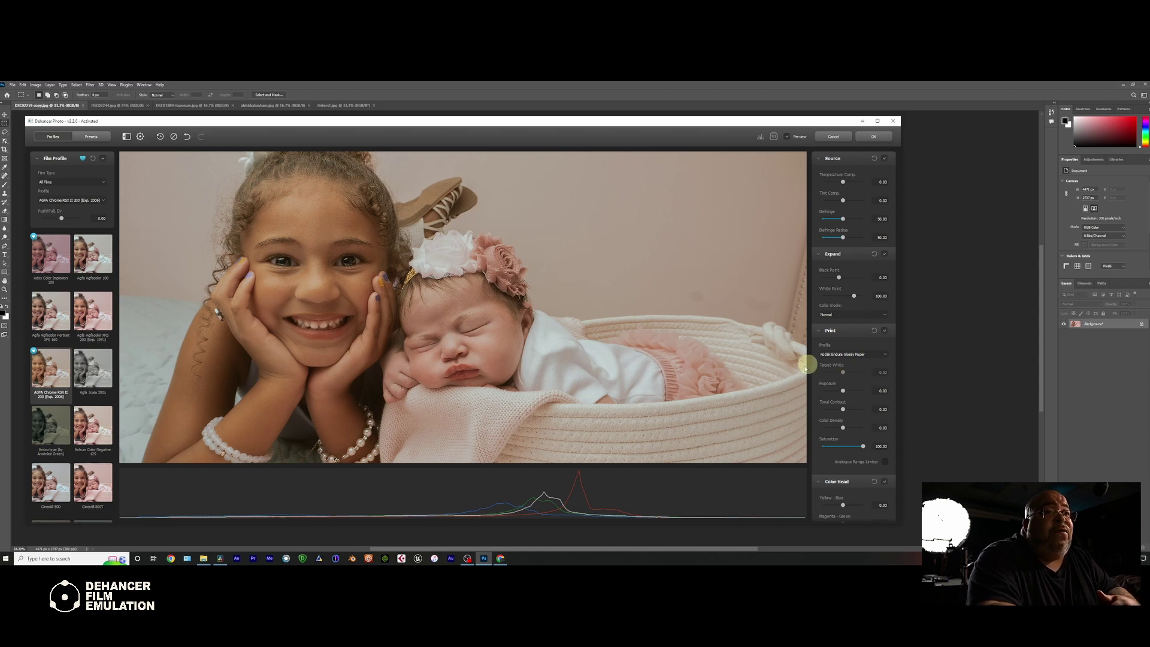
scroll(863, 329, "down", 5)
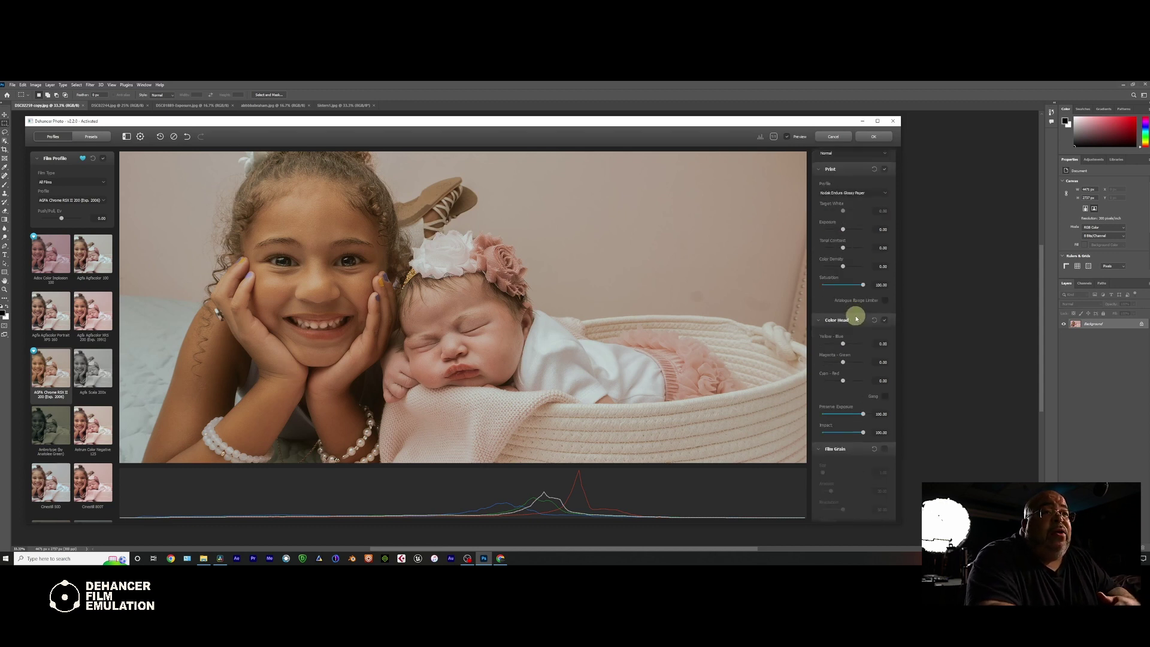
scroll(844, 356, "up", 5)
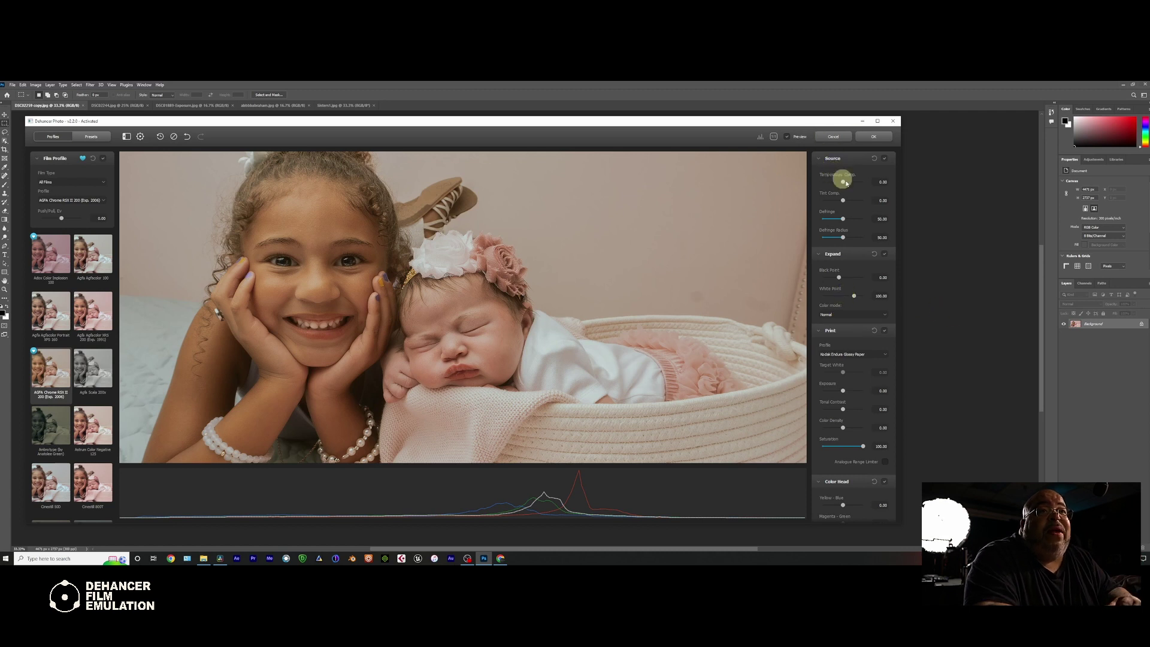
Try Temperature Comp. at 20, reset it to 0.00, and set Black Point to about -9.58.
left_click_drag(841, 182, 855, 185)
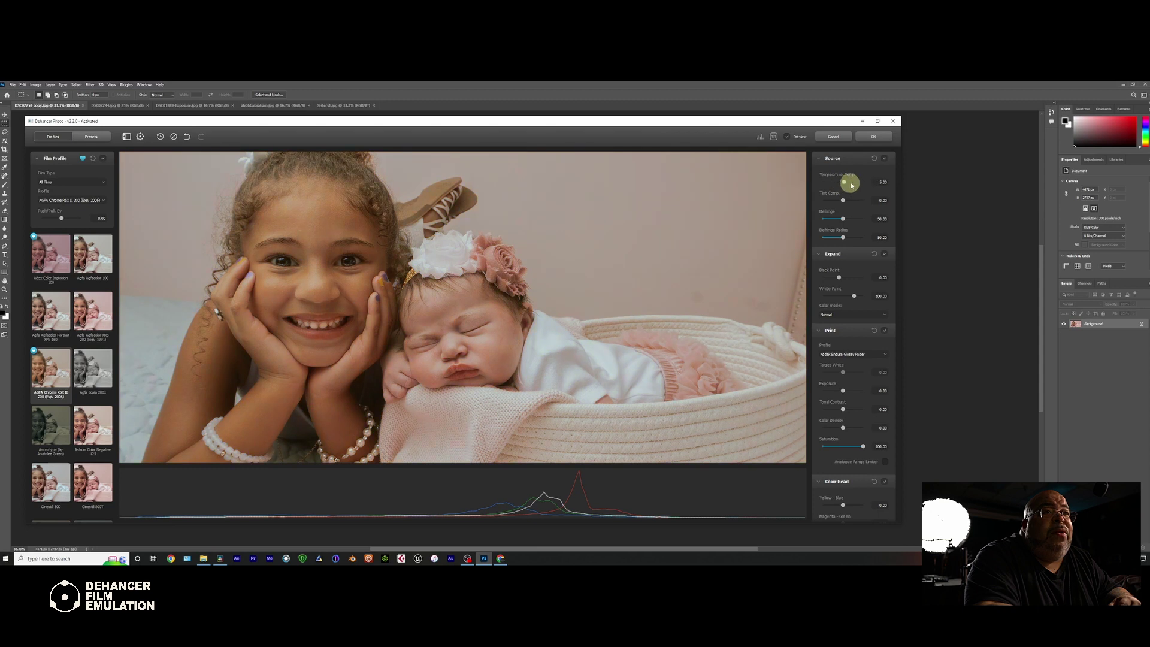
double_click(844, 183)
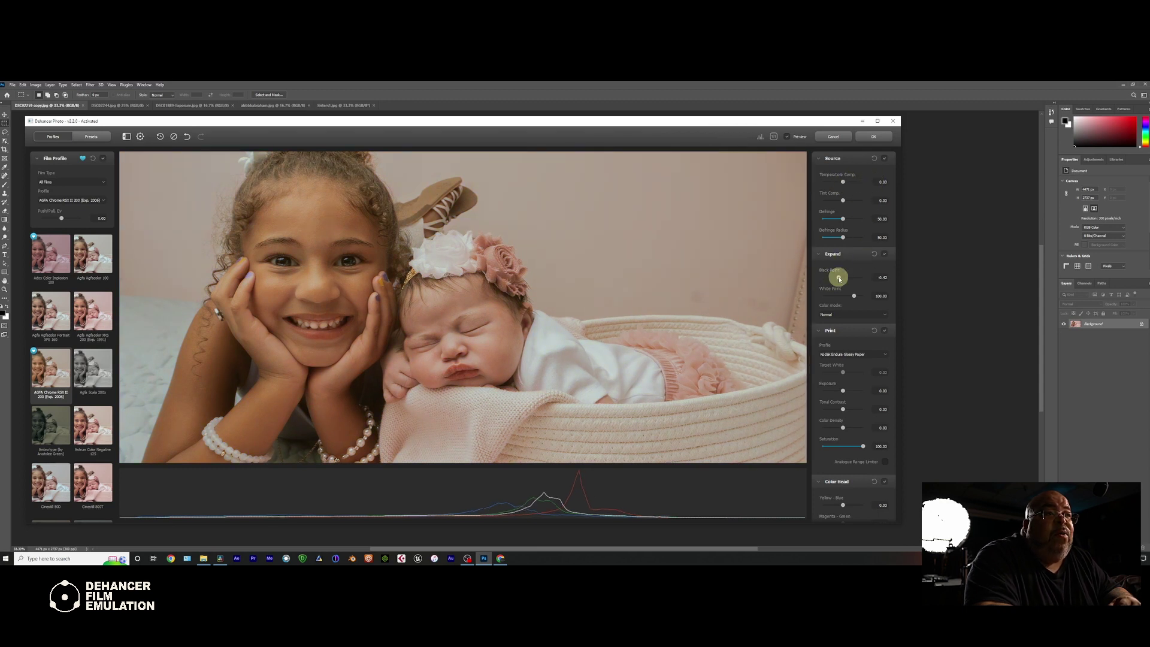
left_click_drag(839, 278, 844, 279)
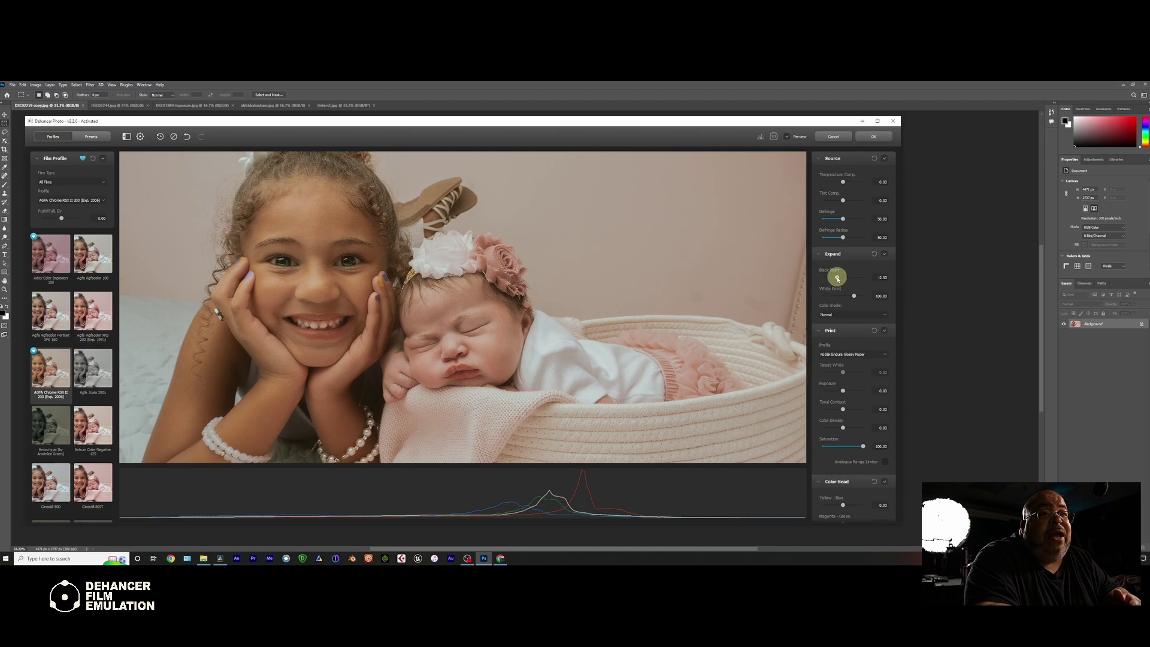
left_click_drag(831, 279, 833, 277)
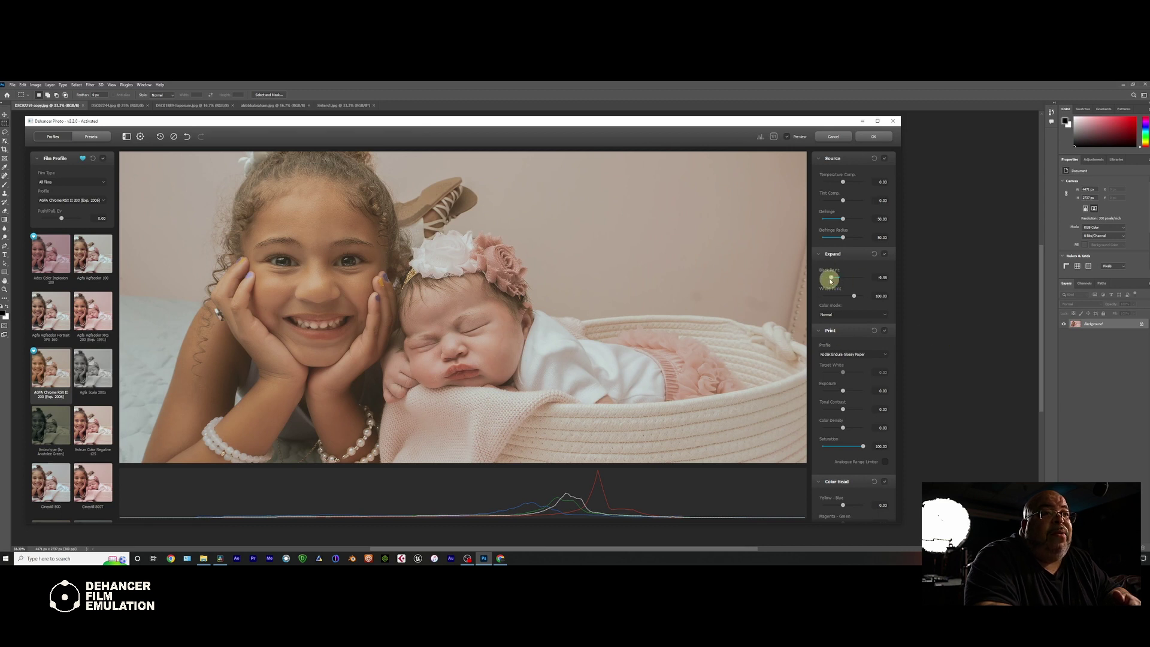
Set the print profile to Fujifilm 3513 Print film with Target White raised to 0.73.
left_click(833, 254)
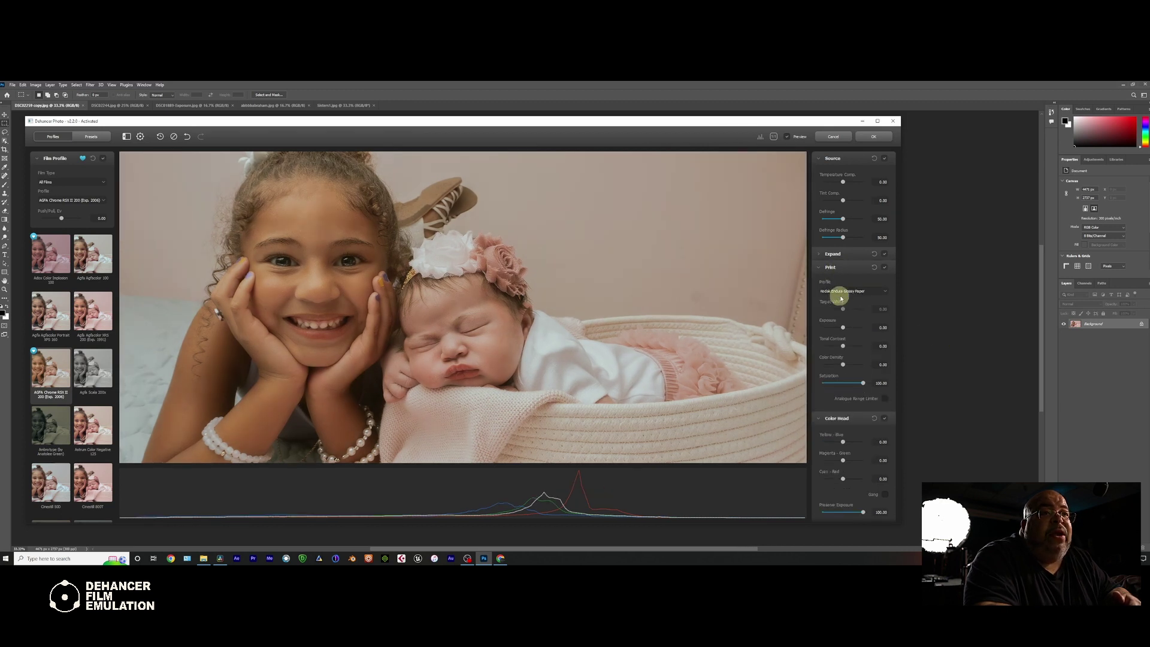
left_click(851, 292)
left_click(852, 298)
left_click(852, 291)
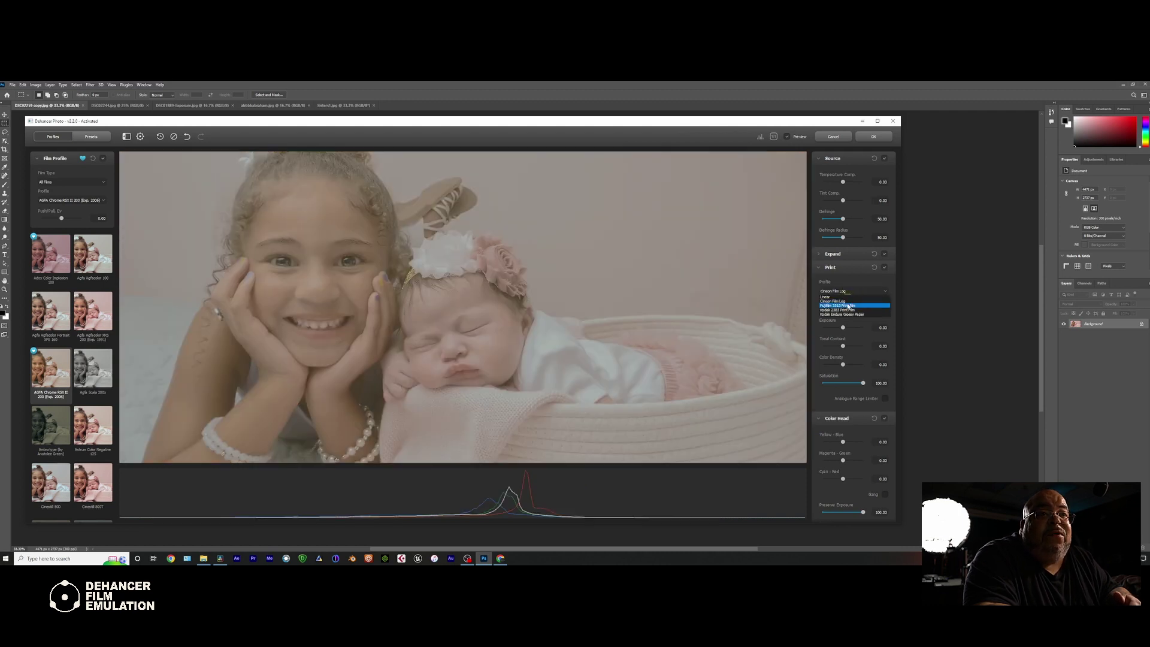
left_click(843, 306)
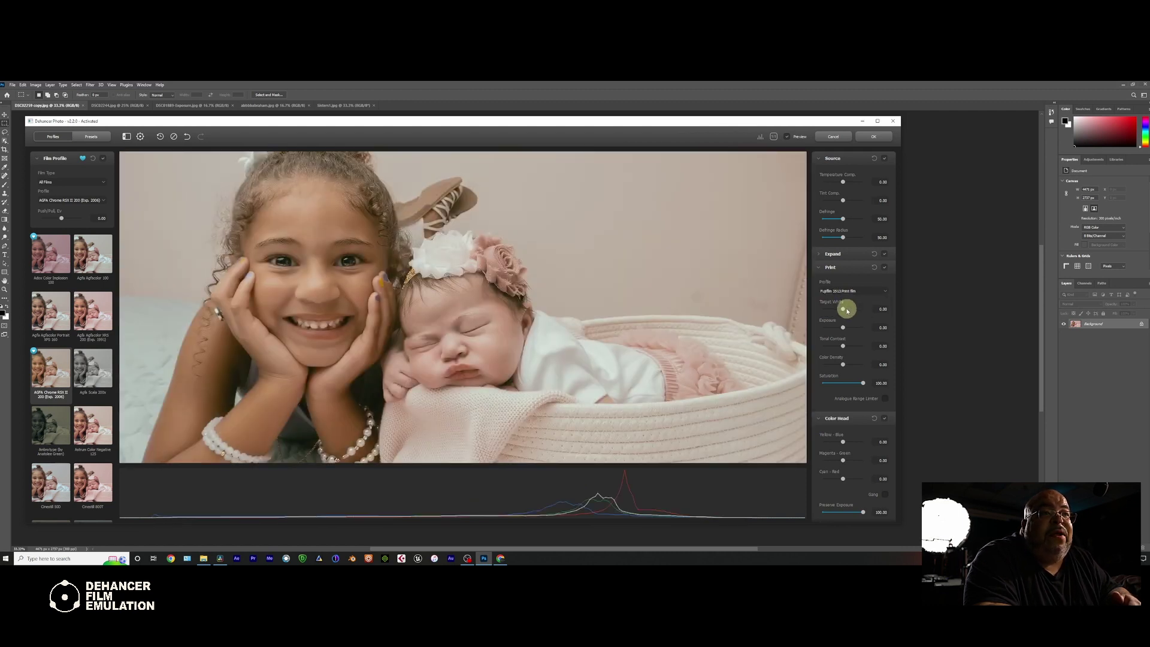
left_click_drag(844, 310, 851, 309)
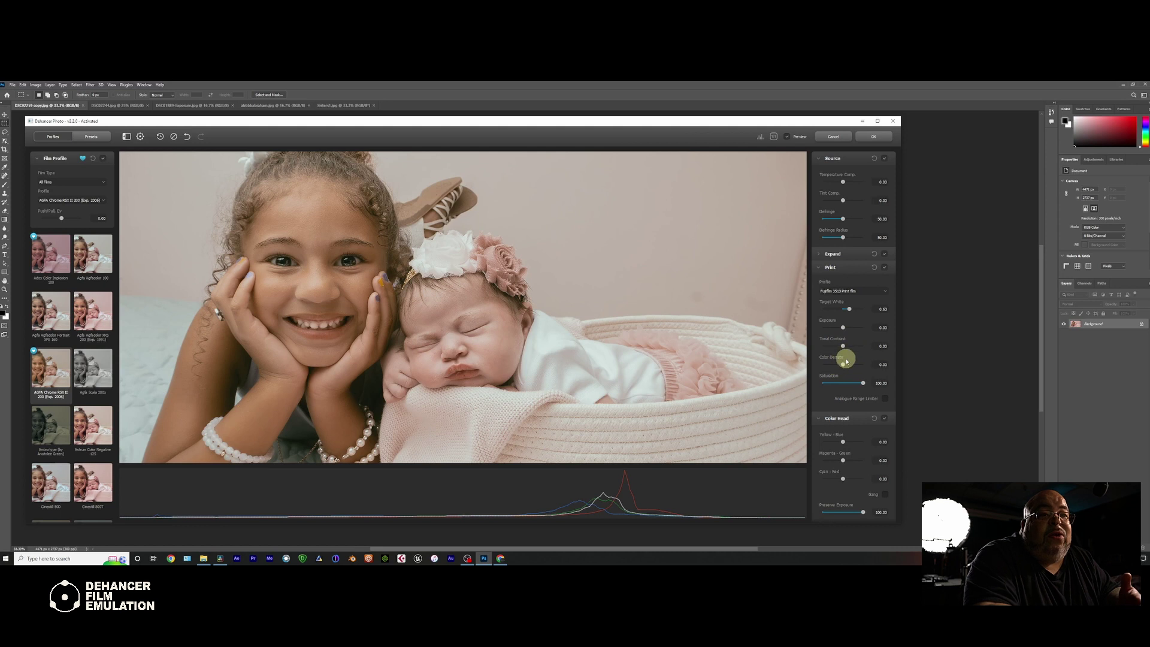
left_click(829, 268)
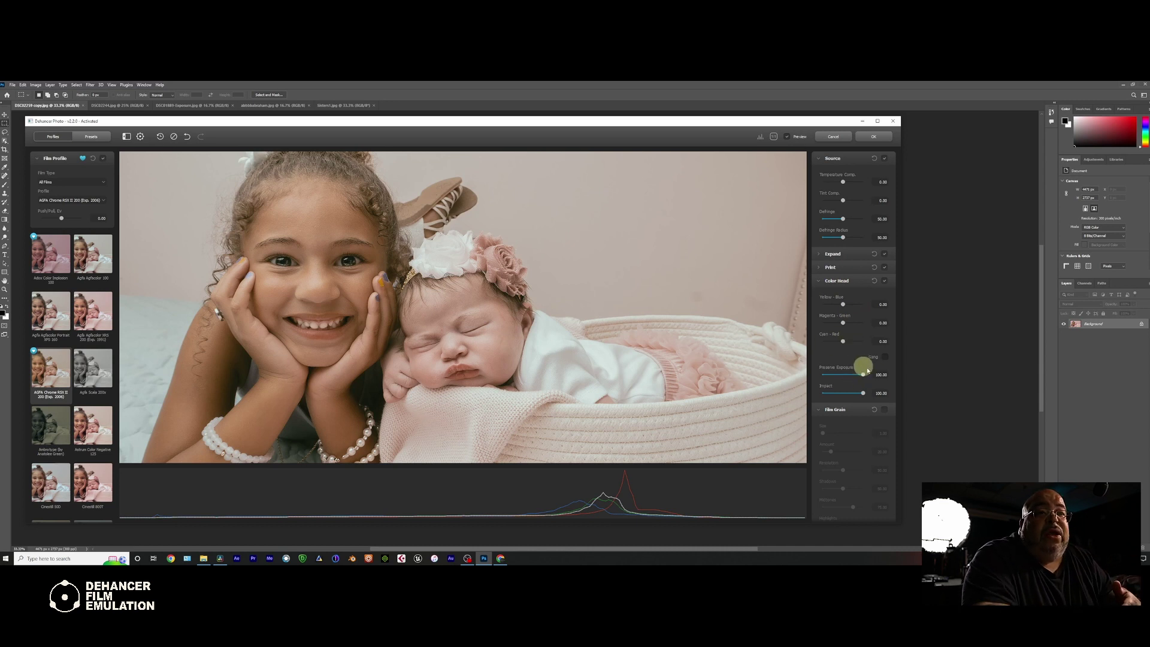
Collapse Color Head, enable Film Grain, and enlarge grain Size and Amount while zoomed in.
left_click(820, 283)
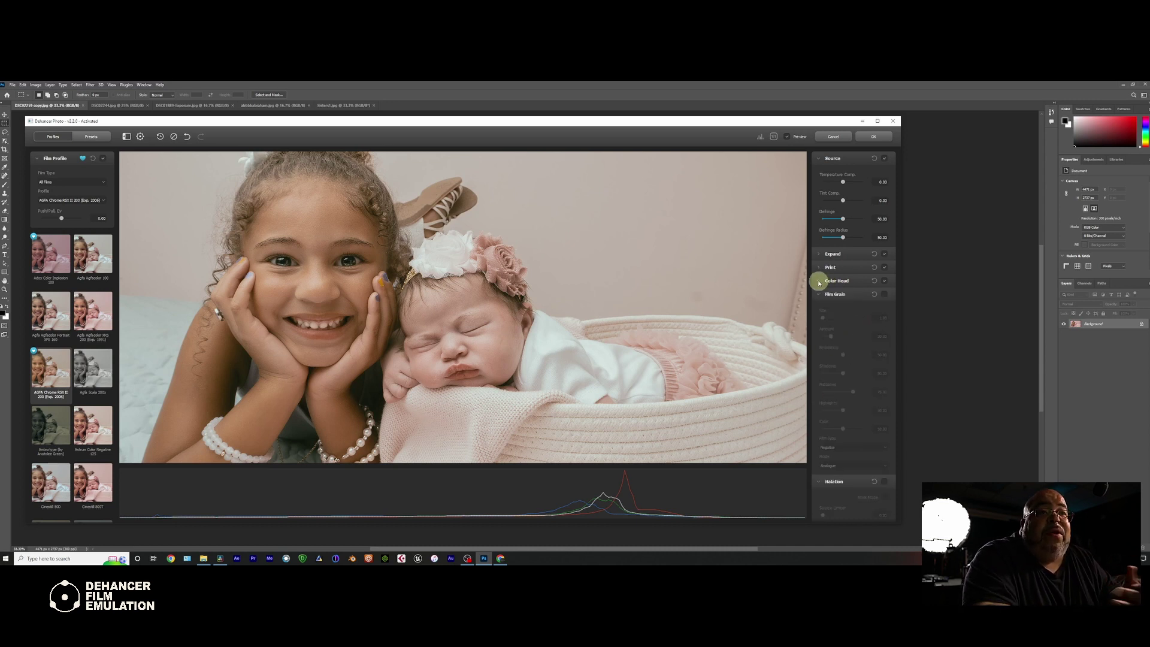
left_click(885, 294)
scroll(461, 306, "up", 5)
scroll(460, 312, "up", 3)
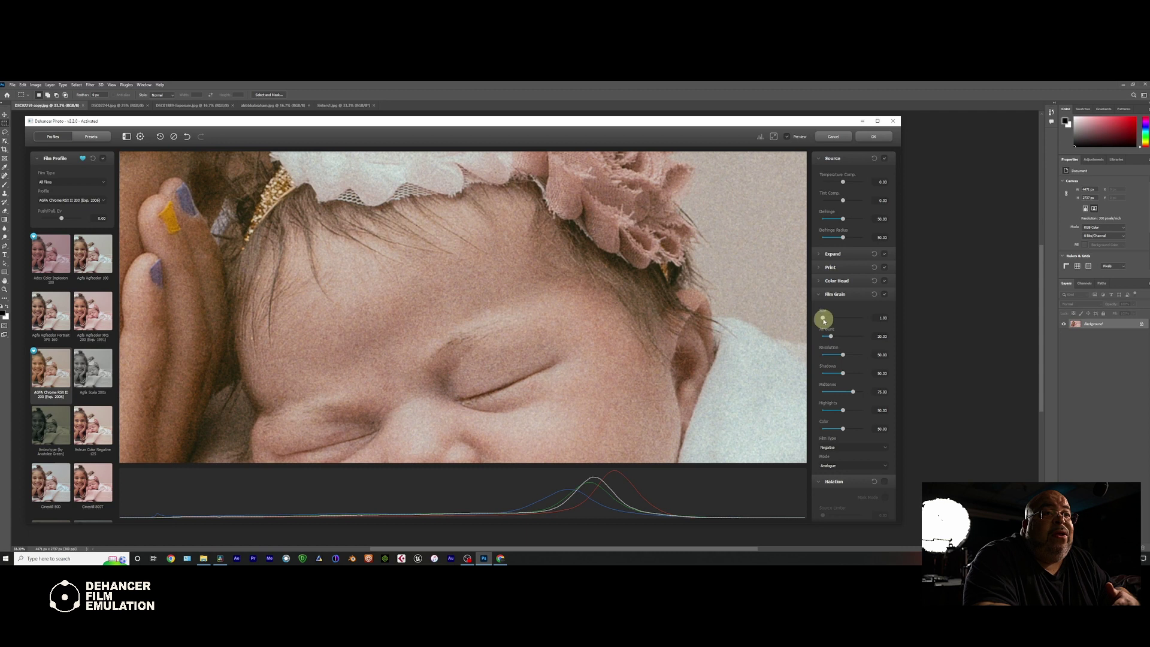
left_click_drag(823, 318, 853, 317)
mouse_move(831, 336)
left_mouse_down()
mouse_move(868, 335)
mouse_move(820, 336)
mouse_move(829, 322)
left_mouse_up()
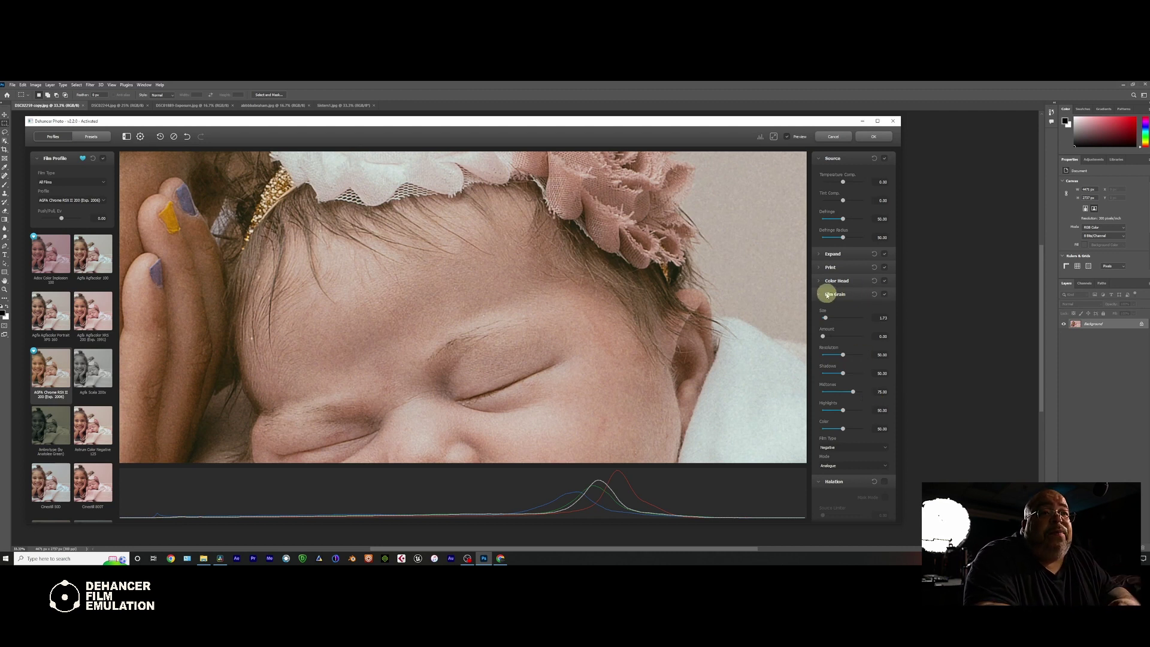
Turn off and collapse Film Grain, then enable Halation.
left_click(885, 294)
left_click(819, 295)
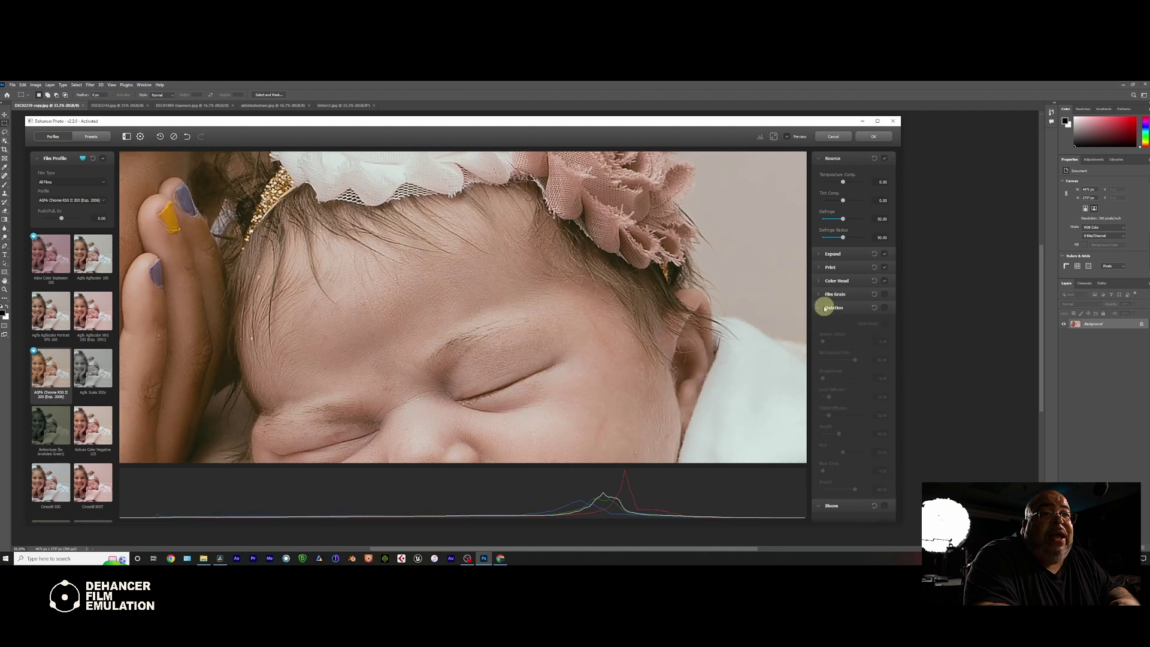
left_click(885, 307)
scroll(469, 329, "down", 6)
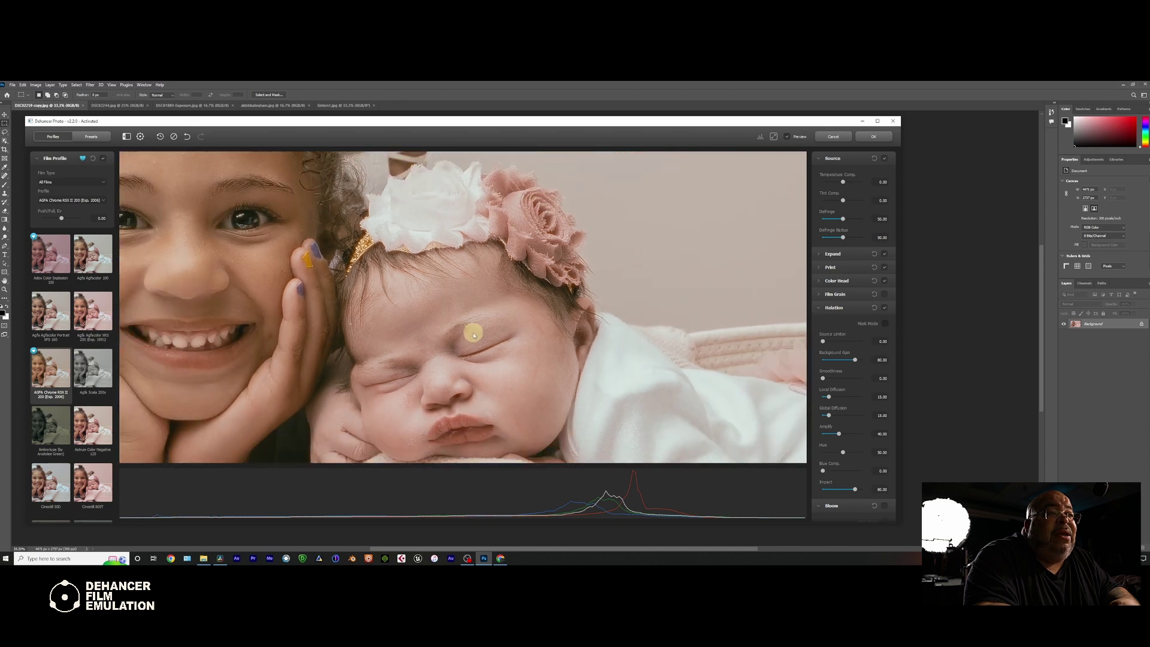
scroll(461, 347, "up", 1)
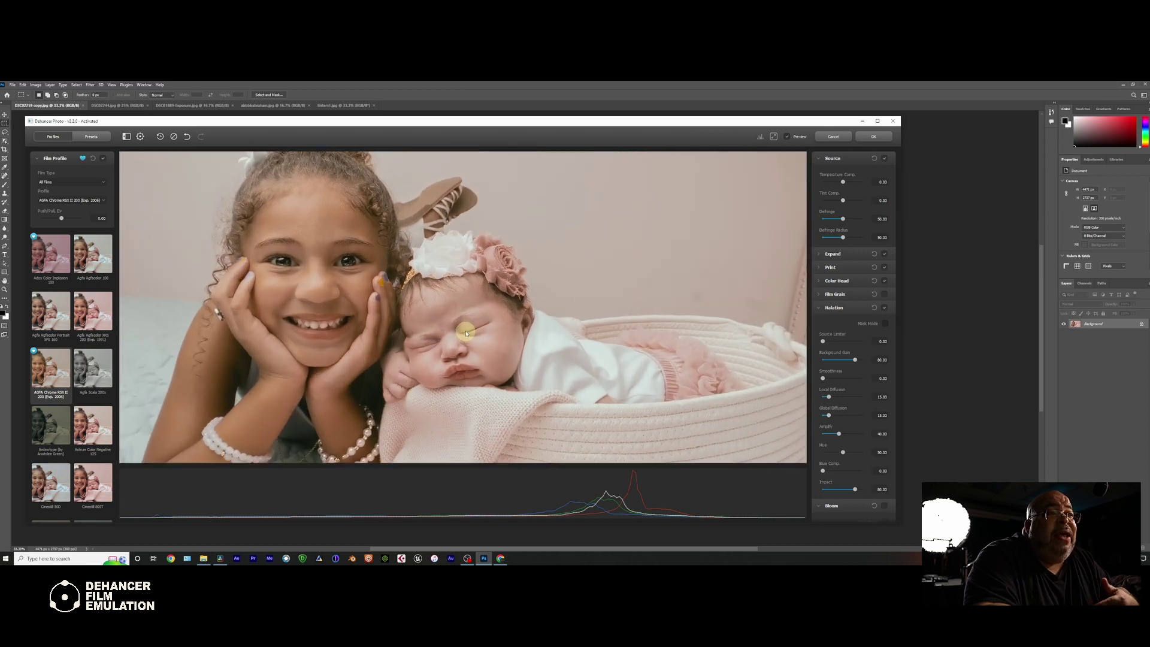
scroll(458, 360, "down", 1)
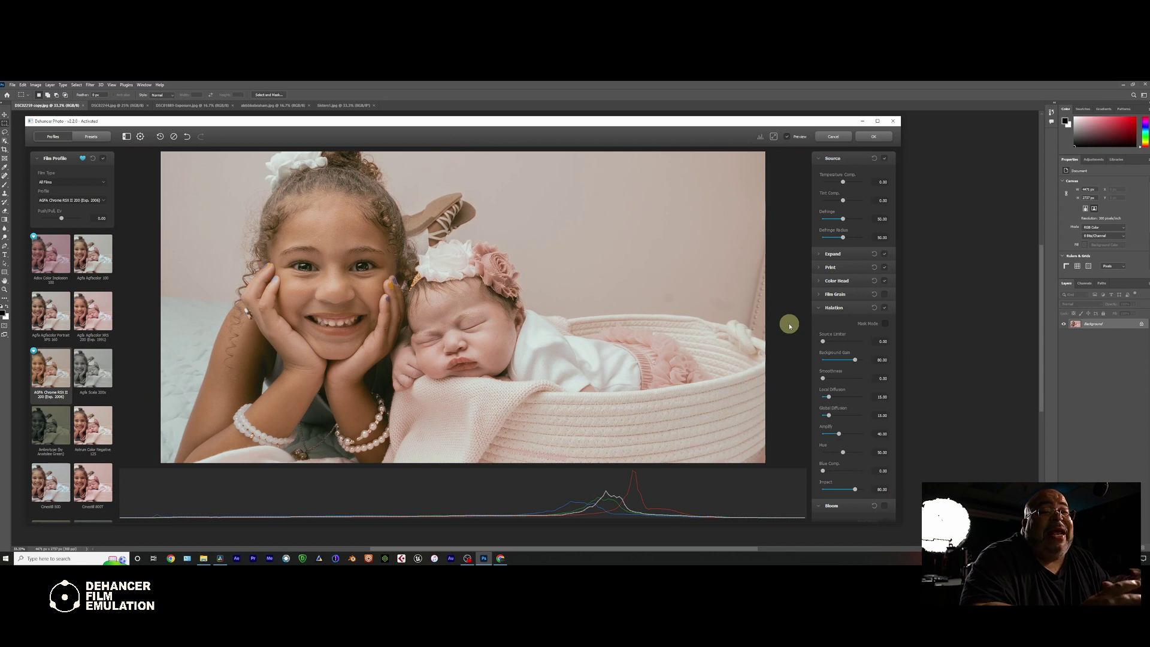
In Mask Mode, raise halation Smoothness to 44.17 and reduce Local Diffusion to about 43.33.
left_click(885, 324)
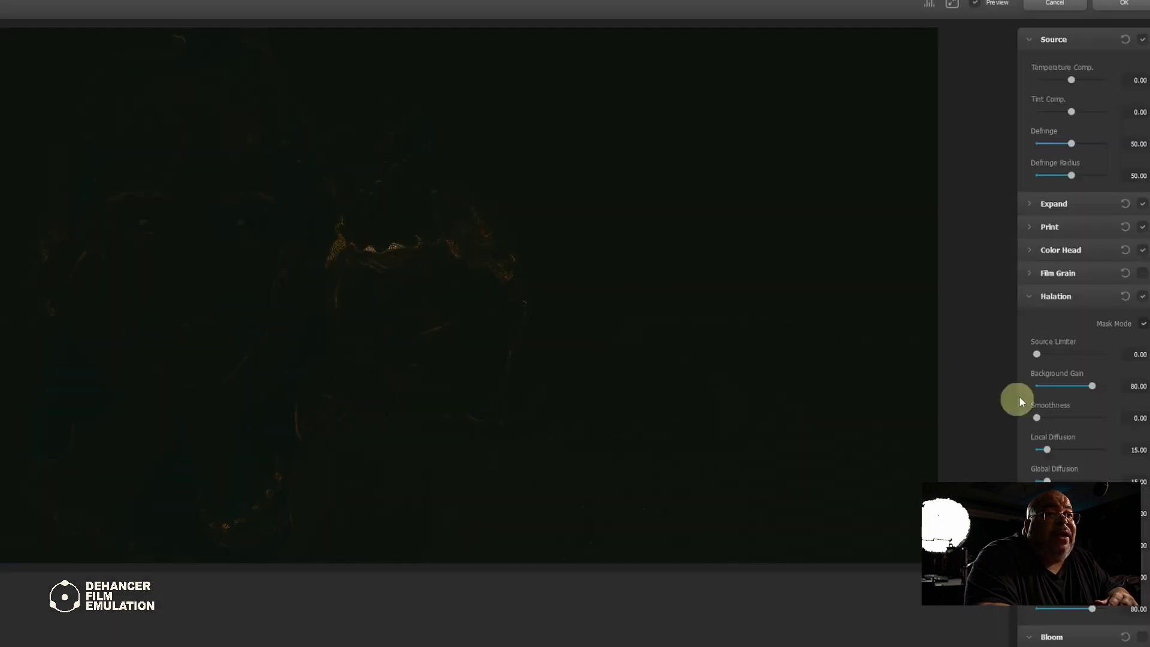
left_click_drag(1038, 416, 1091, 447)
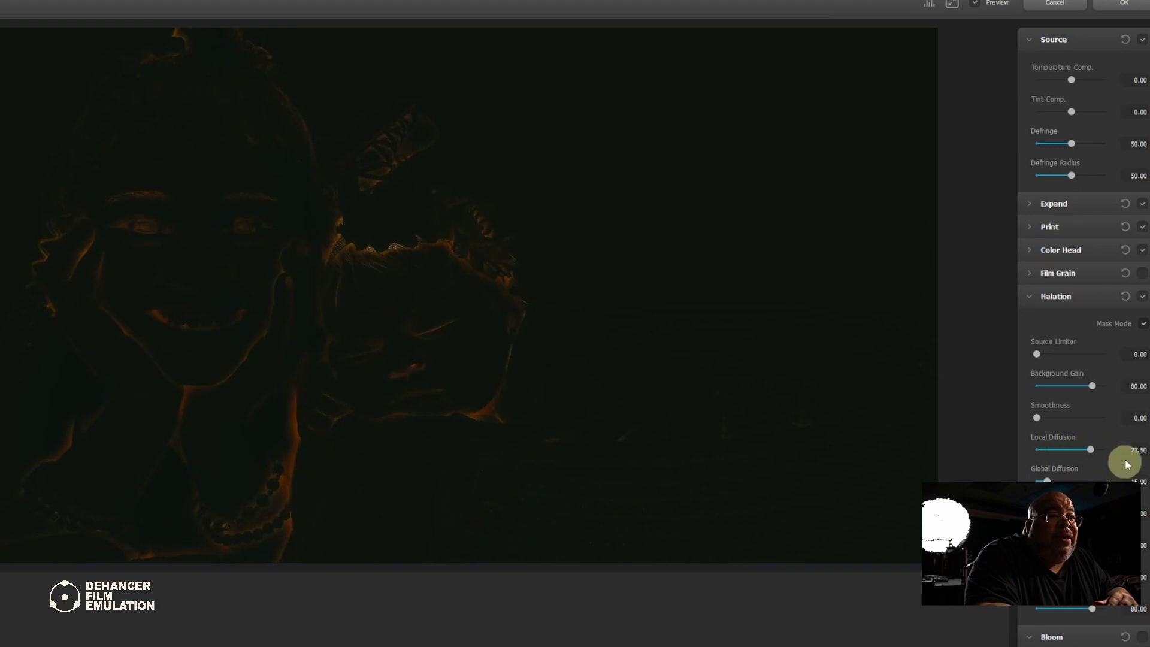
mouse_move(1089, 449)
left_mouse_down()
mouse_move(1048, 449)
mouse_move(1069, 448)
left_mouse_up()
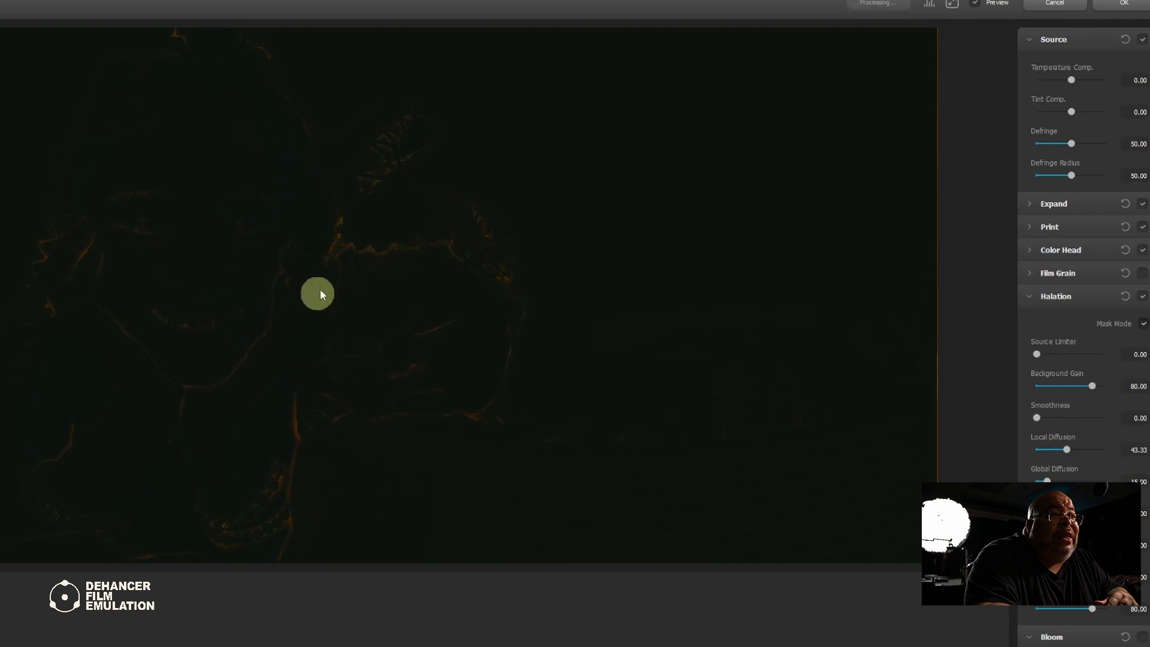
left_click(1134, 320)
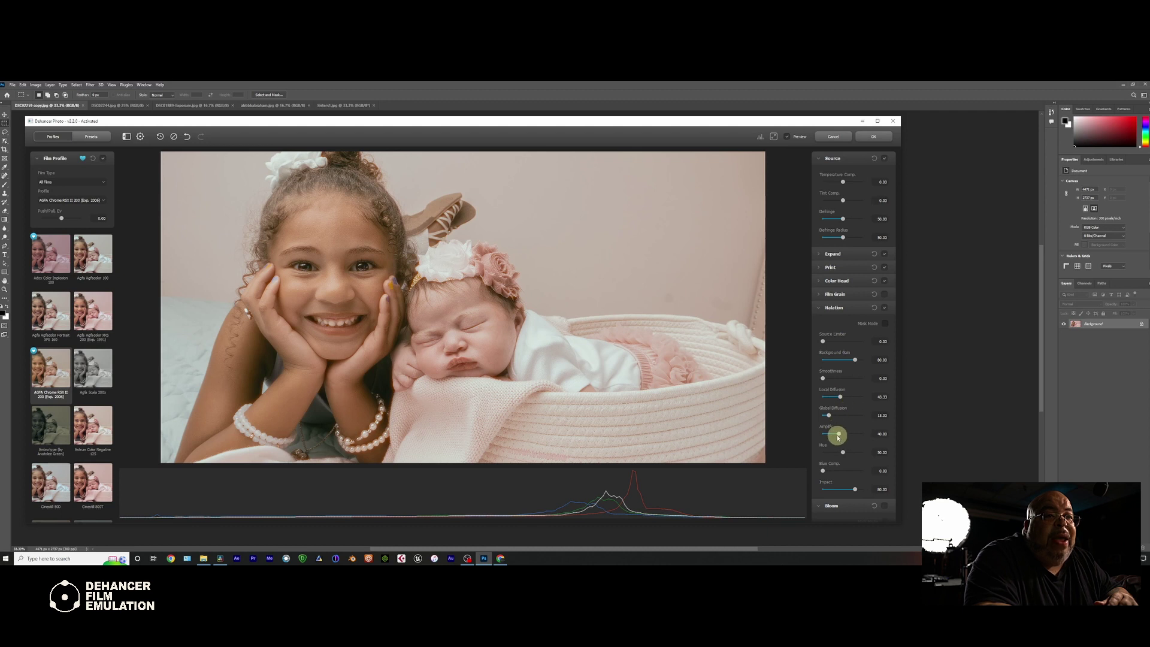
Raise halation Amplify to 100 and compare with halation toggled off and on.
left_click_drag(838, 437, 869, 435)
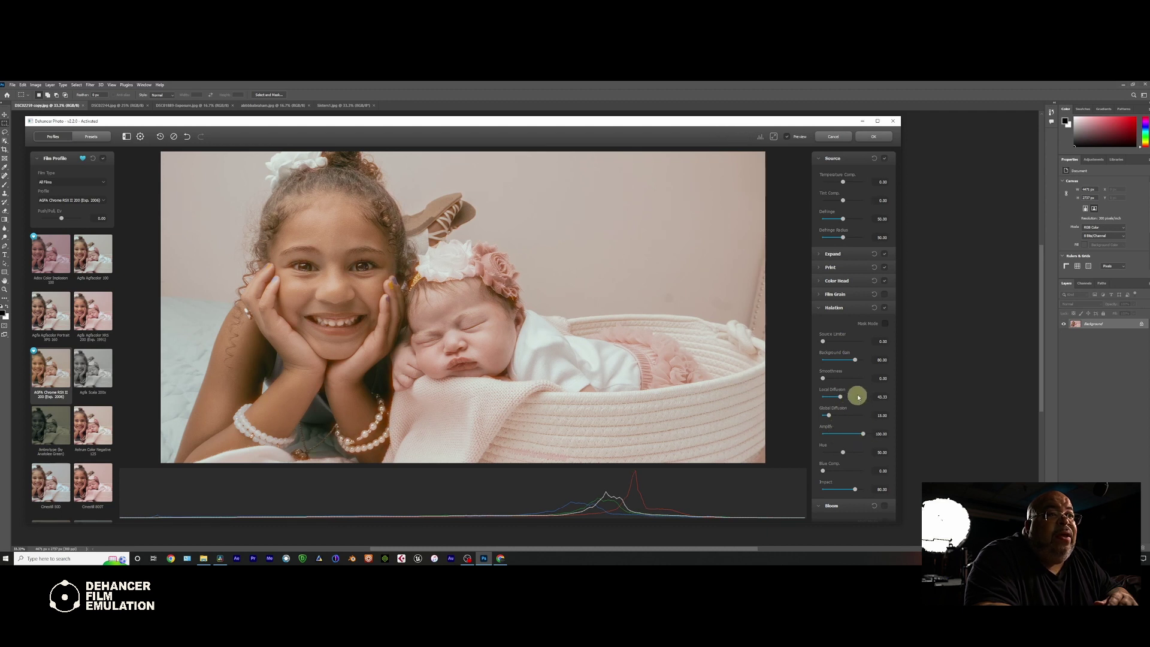
left_click(885, 308)
left_click(885, 308)
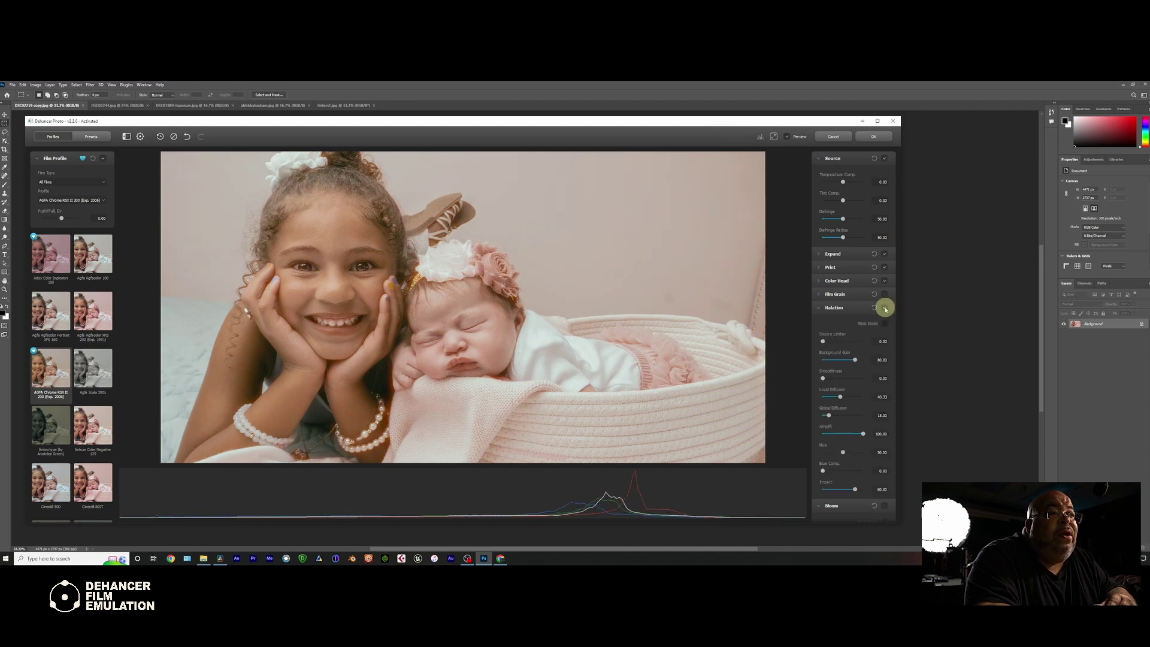
left_click(417, 280)
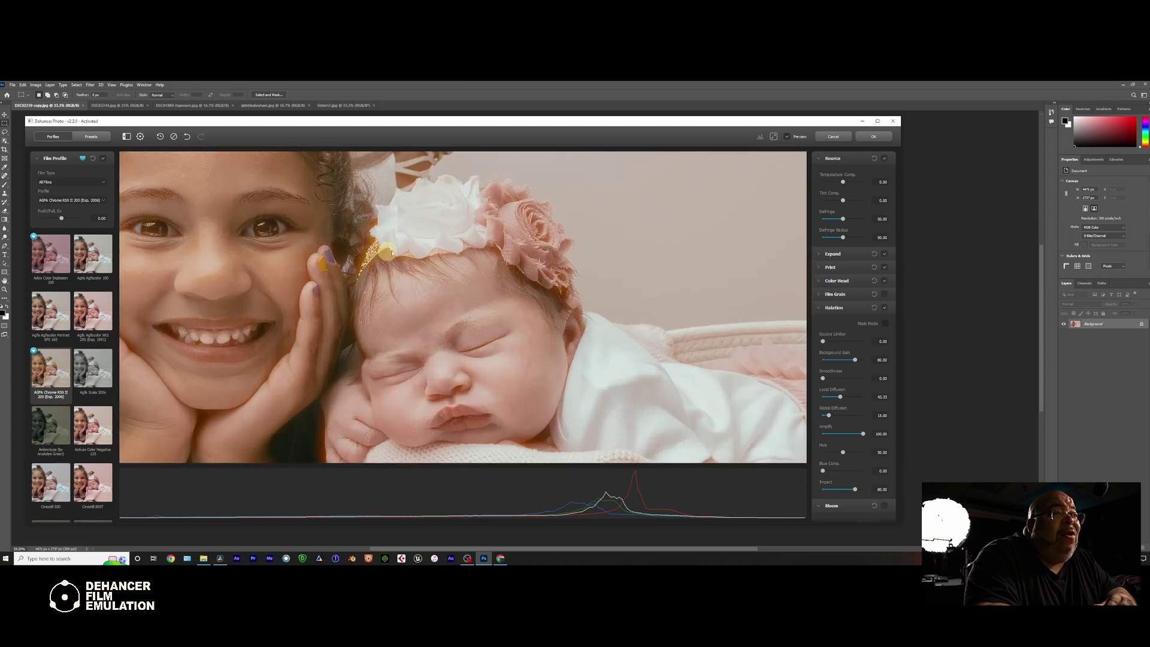
scroll(872, 389, "down", 2)
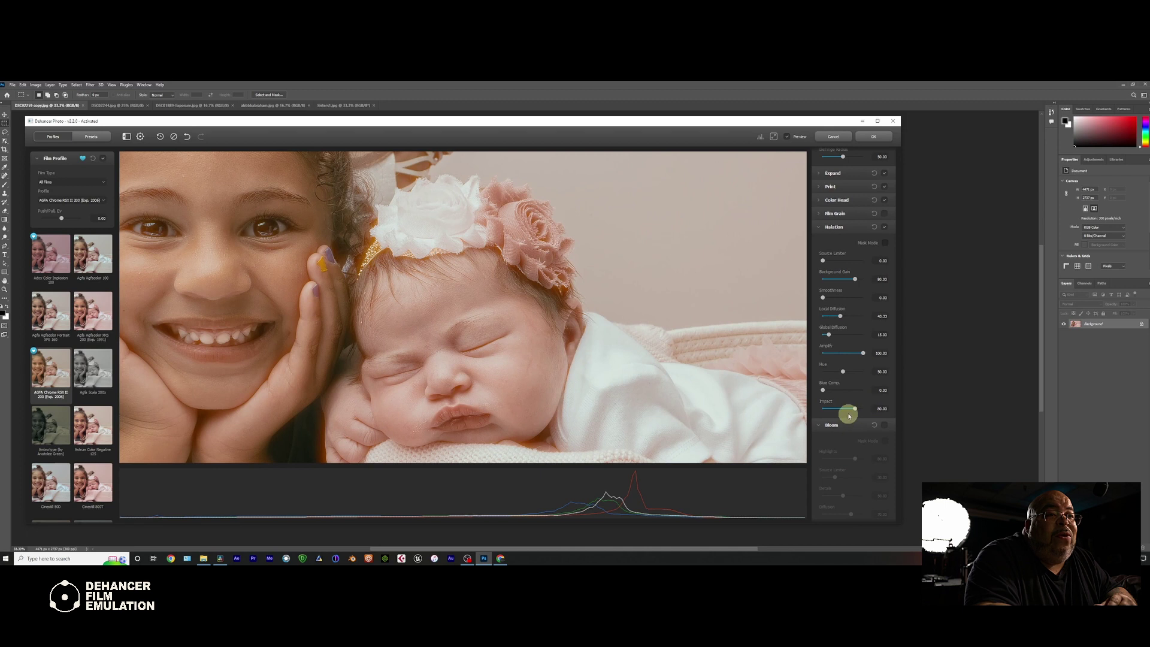
Lower halation Impact to 67.50, compare on the baby's face, then switch Halation off.
mouse_move(855, 409)
left_mouse_down()
mouse_move(816, 403)
mouse_move(840, 405)
left_mouse_up()
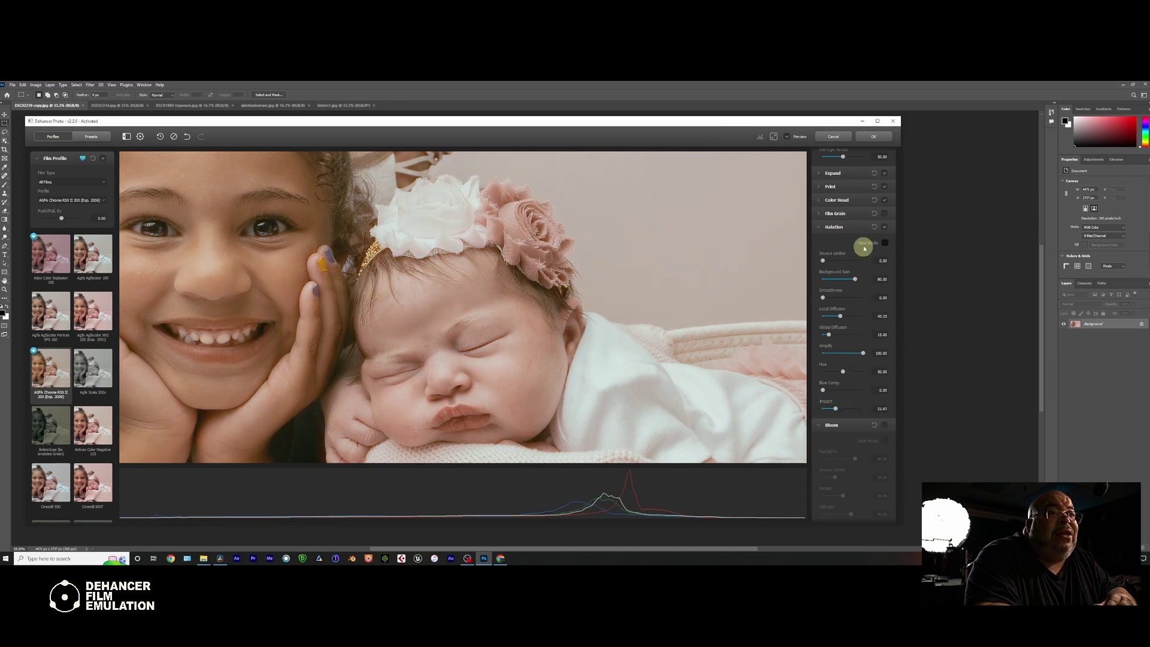
left_click(885, 228)
left_click(671, 285)
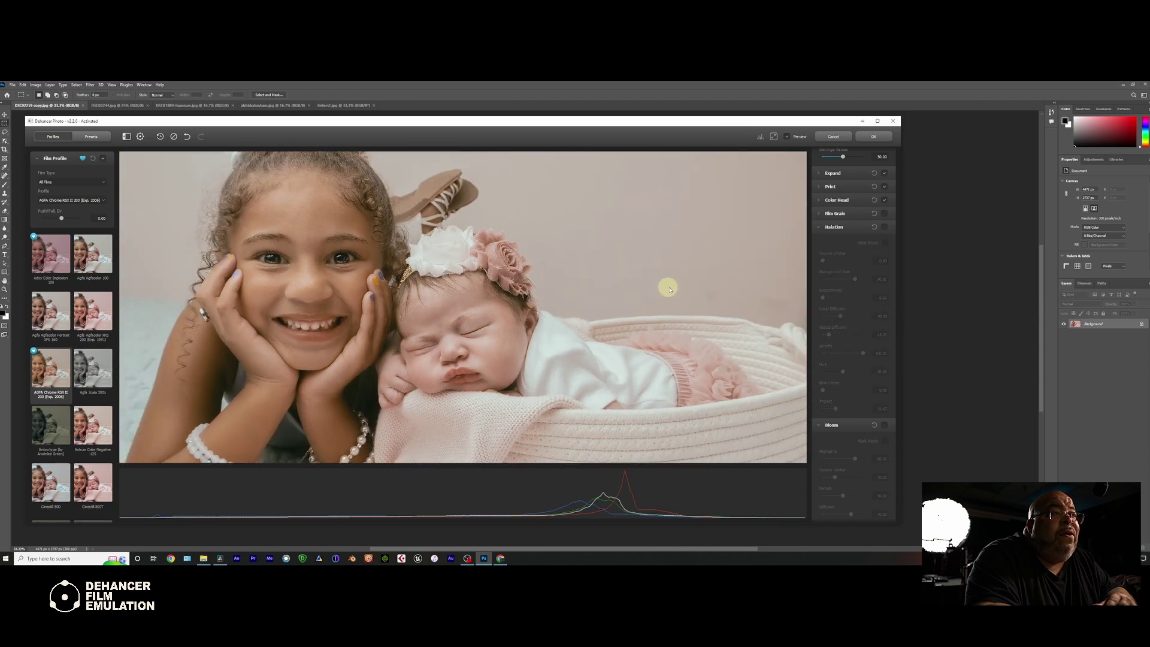
left_click(884, 228)
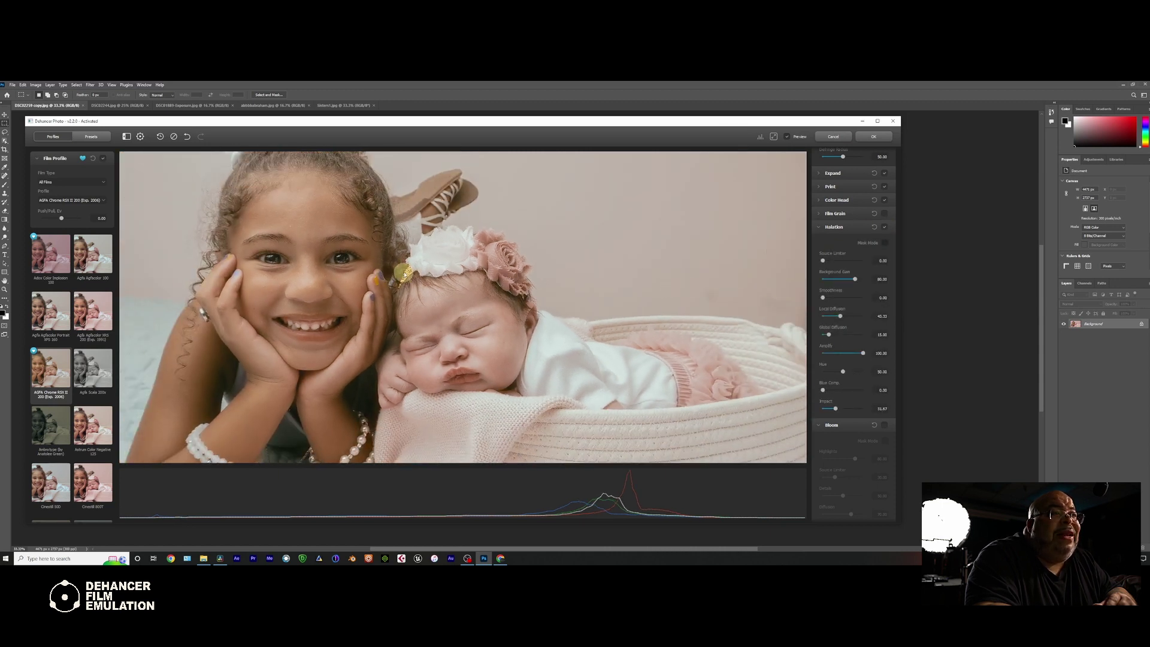
left_click(410, 283)
scroll(842, 313, "up", 2)
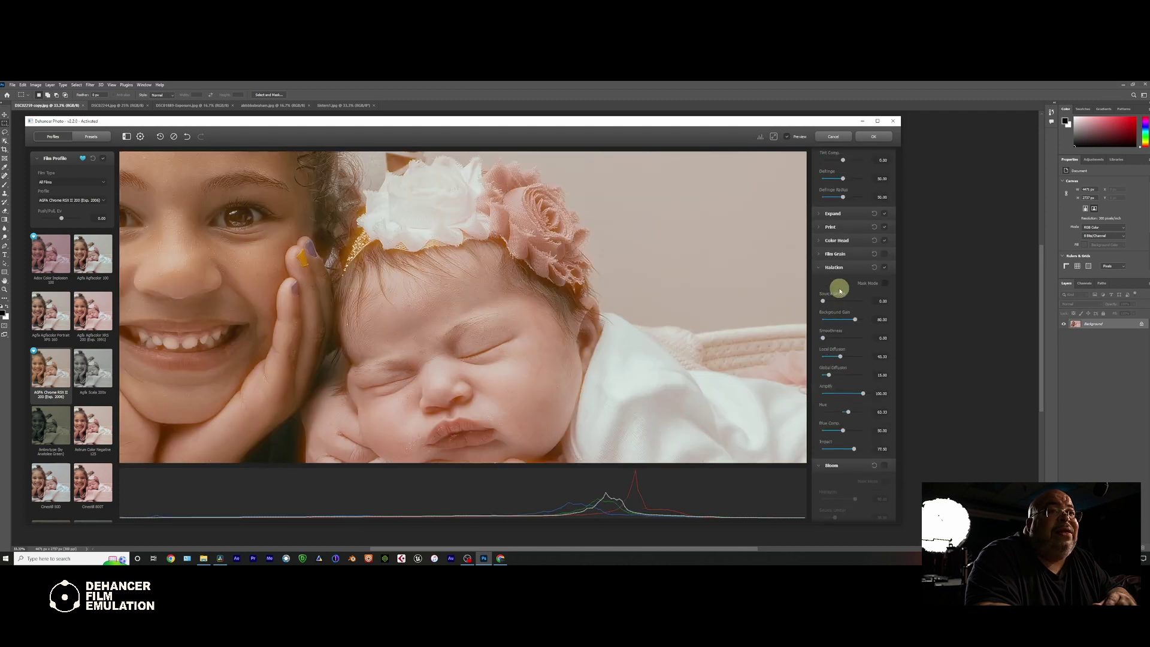
left_click_drag(836, 448, 845, 449)
left_click(500, 322)
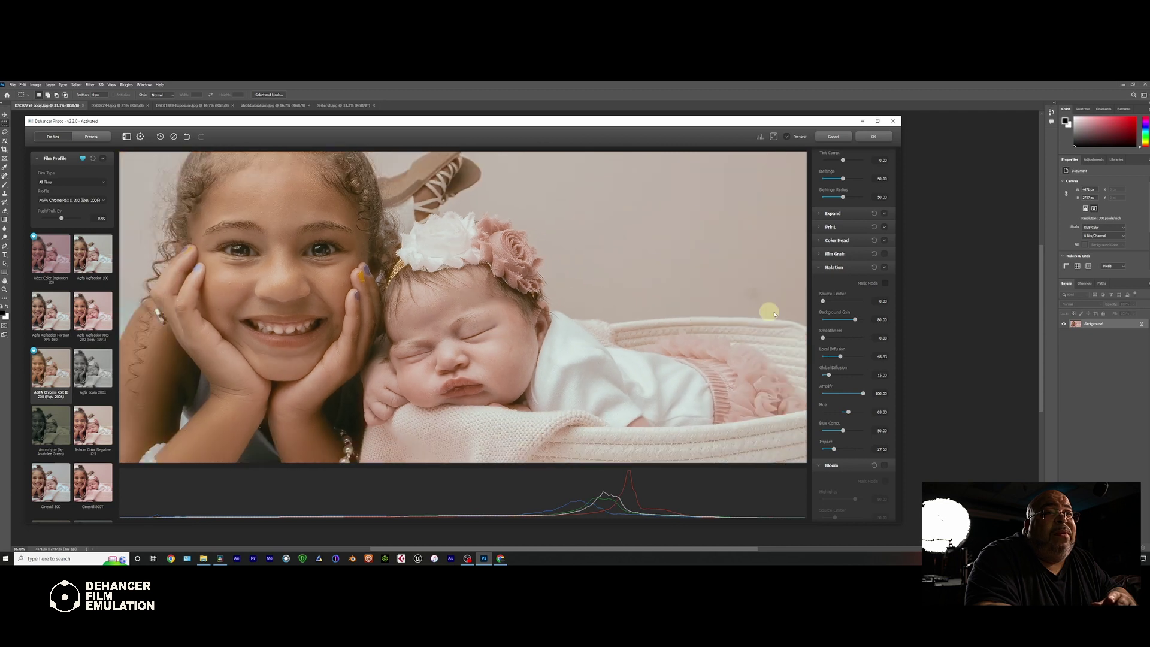
left_click(884, 267)
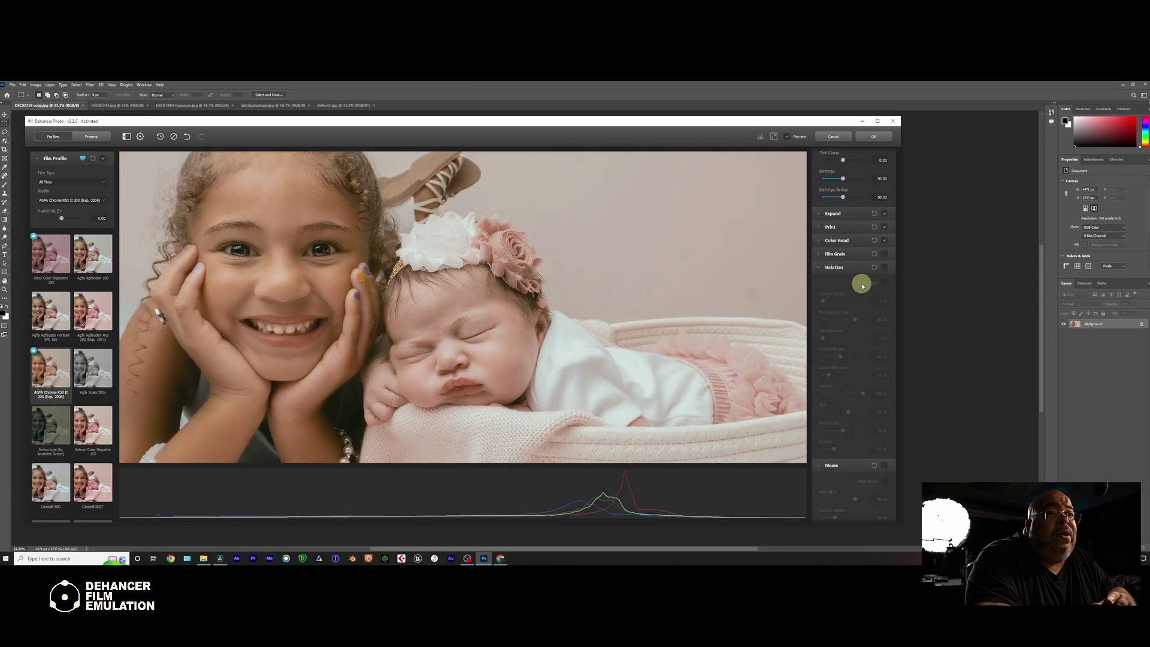
scroll(850, 270, "down", 2)
Enable Bloom in Mask Mode and set bloom Diffusion to 85 and Amplify to 100.
left_click(818, 229)
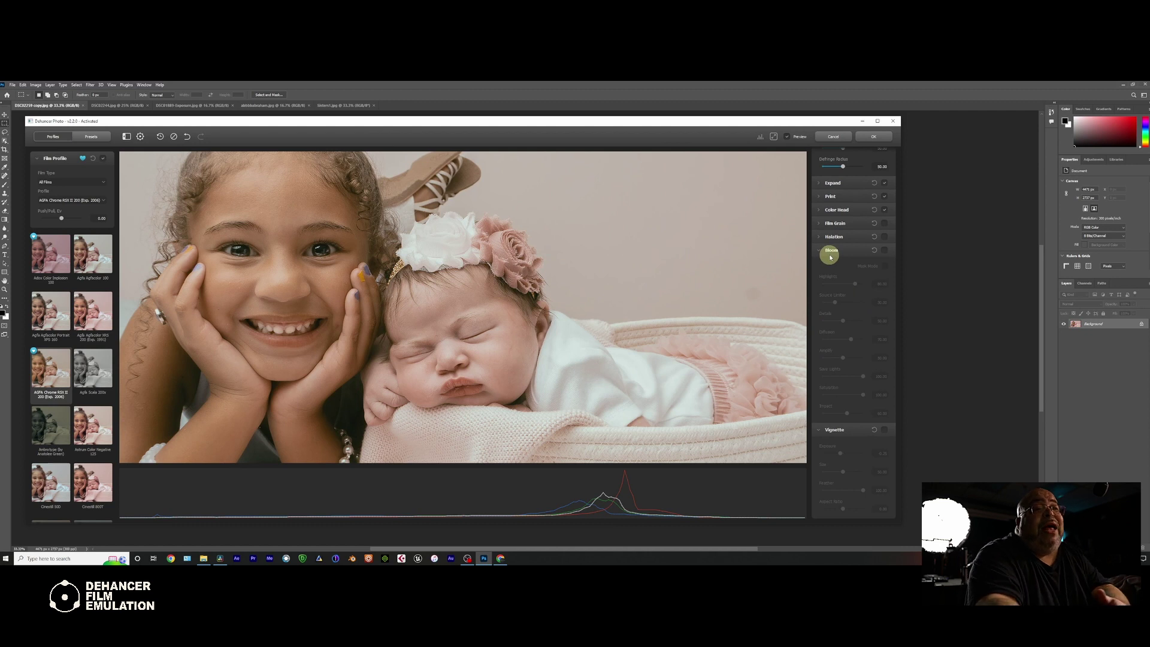
left_click(885, 251)
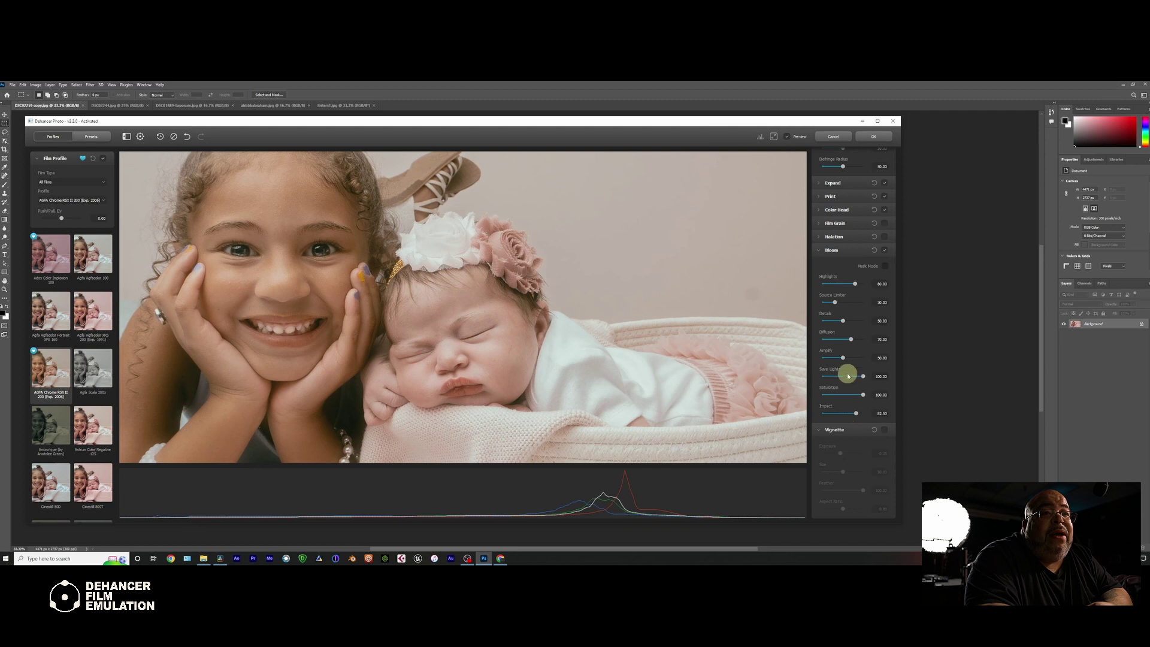
left_click(886, 268)
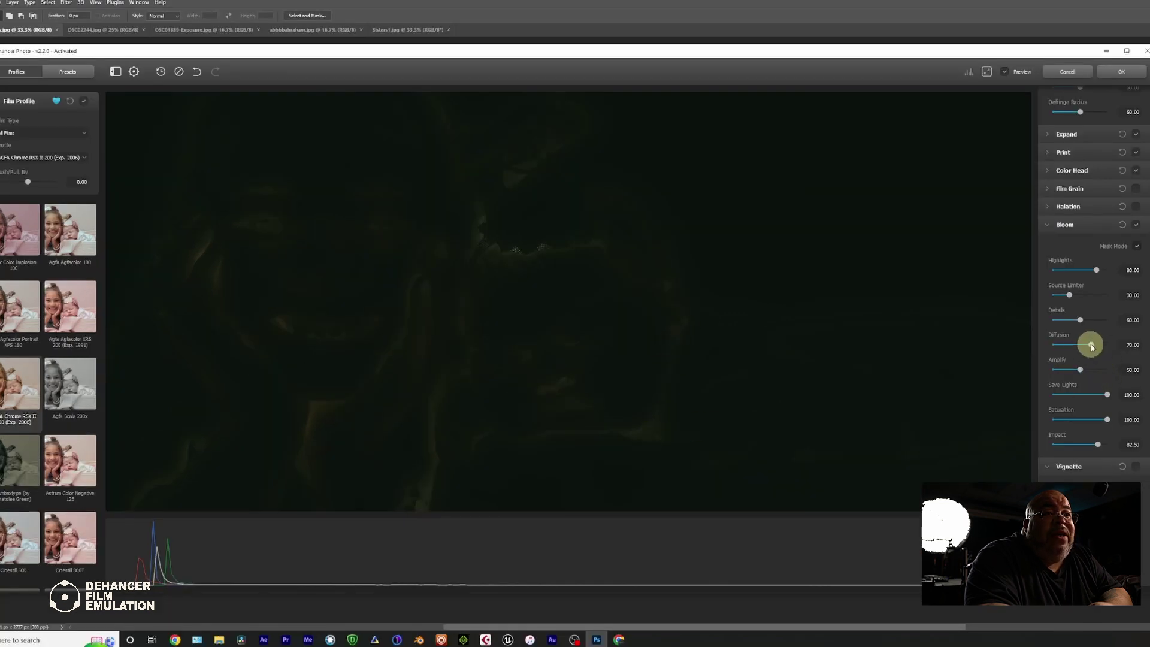
left_click_drag(1092, 346, 1055, 346)
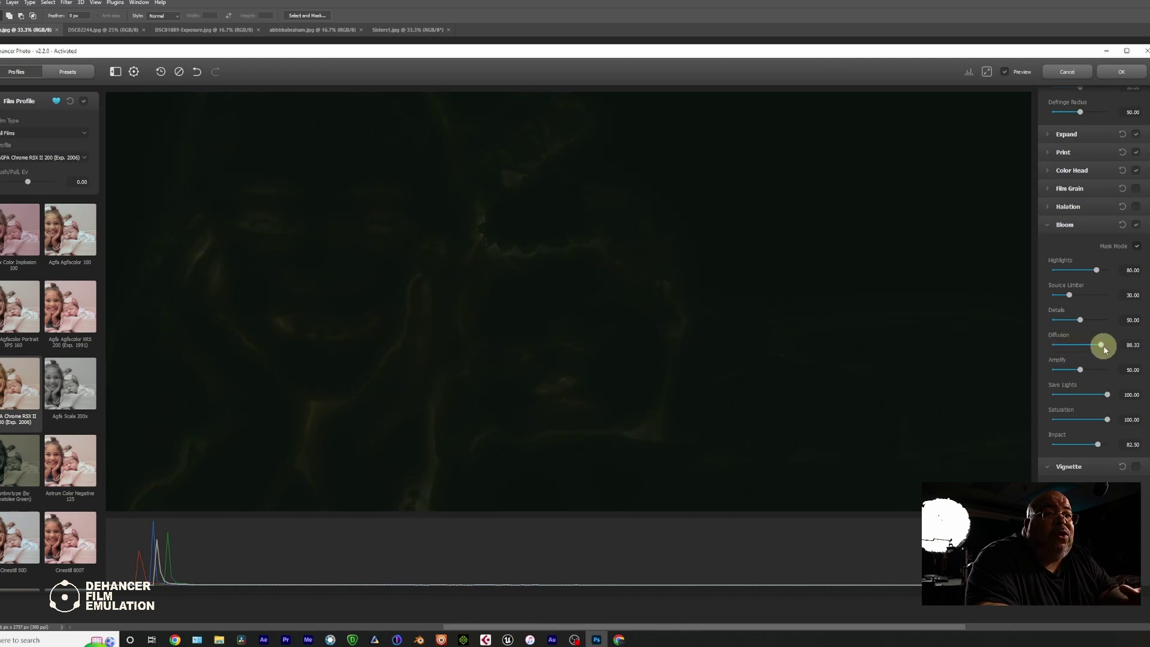
left_click_drag(1101, 346, 1107, 370)
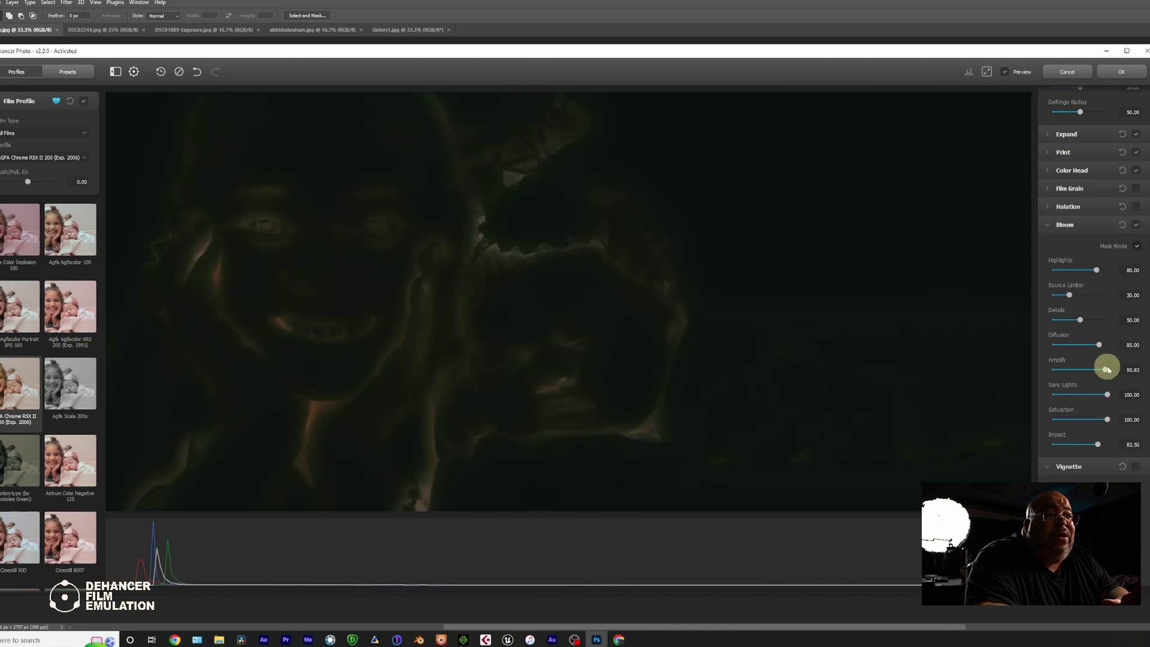
Compare bloom on and off, then lower bloom Impact to about 20.83.
left_click(1137, 245)
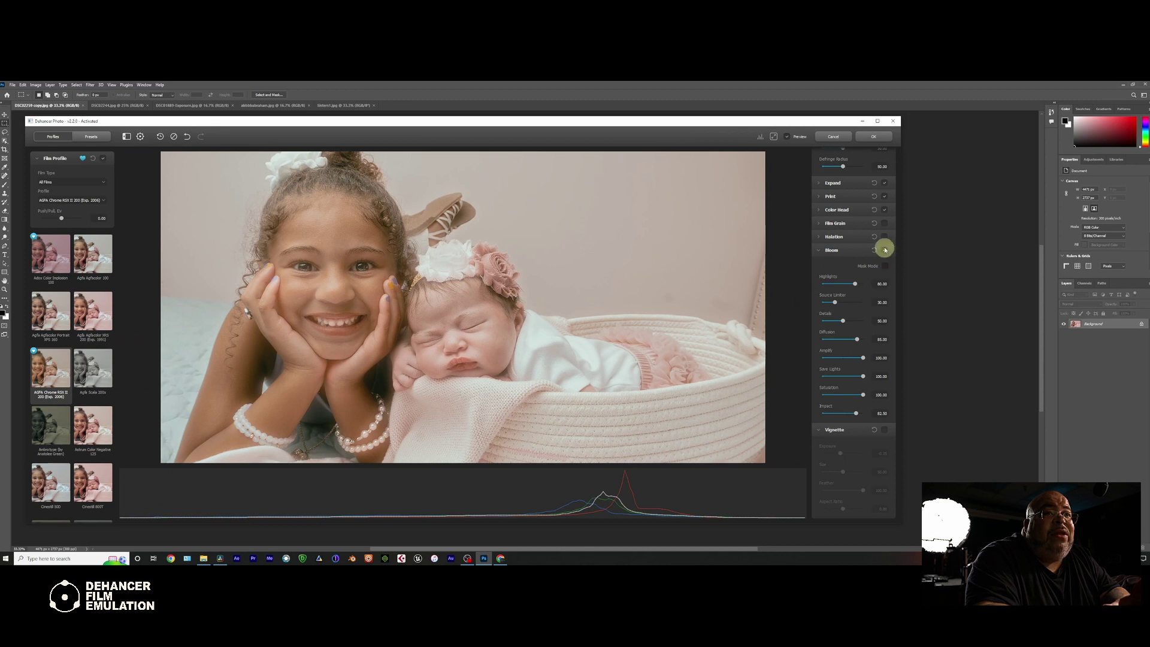
left_click(884, 250)
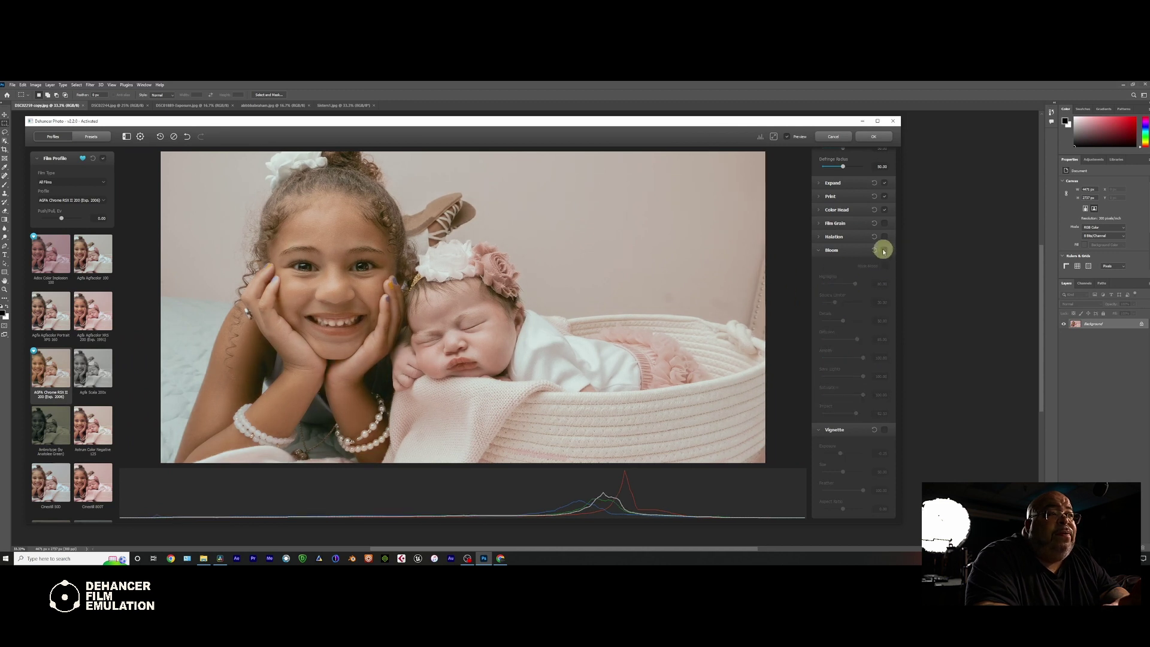
left_click(884, 251)
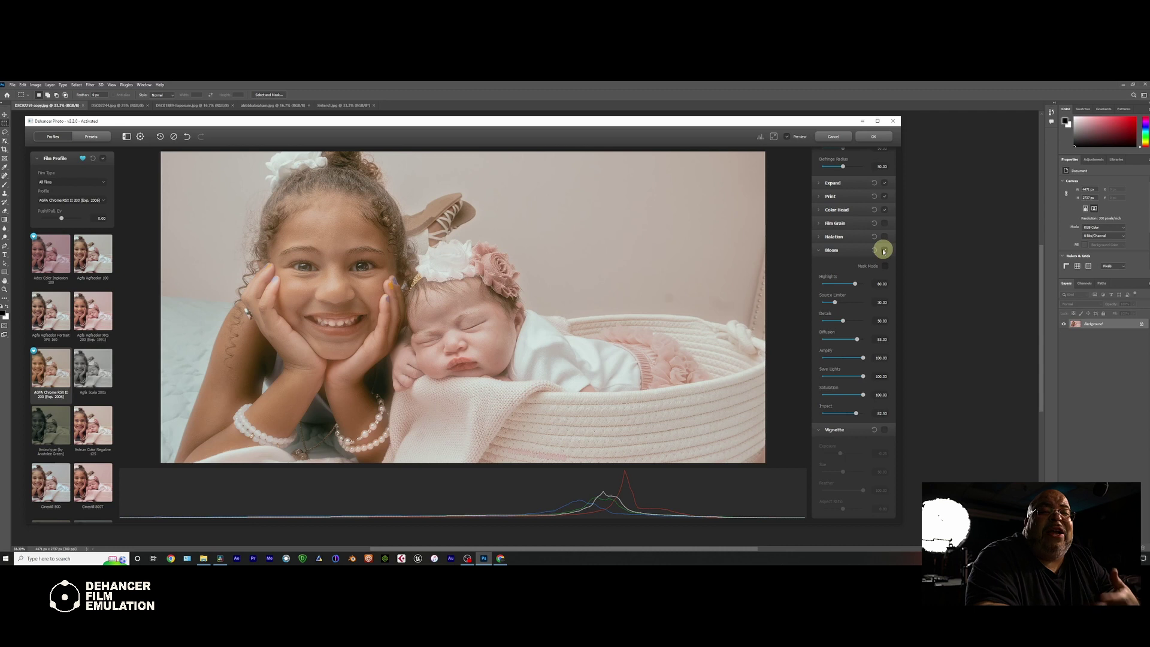
left_click(834, 413)
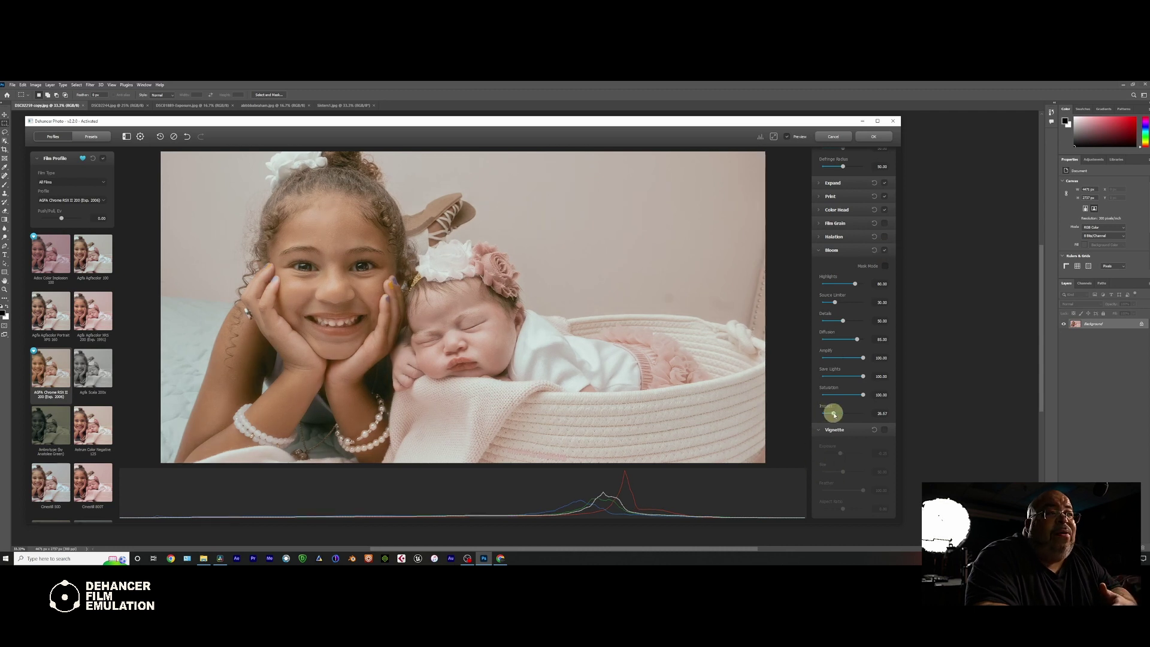
left_click_drag(832, 413, 831, 413)
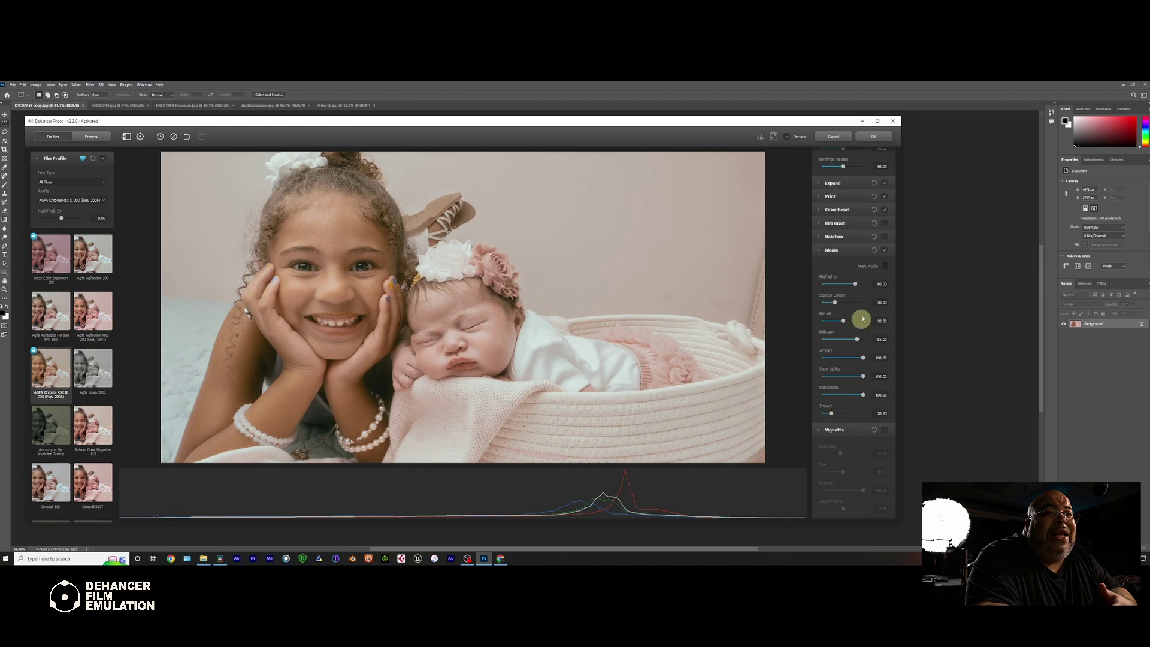
left_click(885, 266)
left_click(885, 266)
Toggle bloom and its mask repeatedly to compare, ending in the bloom mask view.
left_click(884, 250)
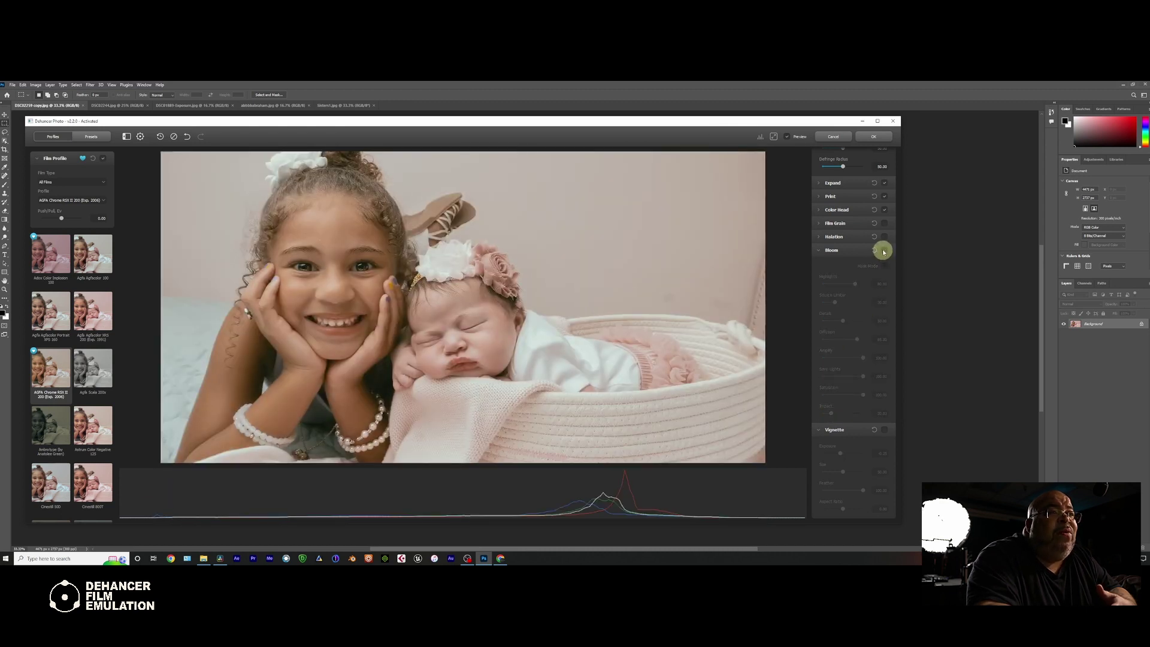
left_click(884, 250)
left_click(825, 419)
left_click(885, 266)
left_click(886, 266)
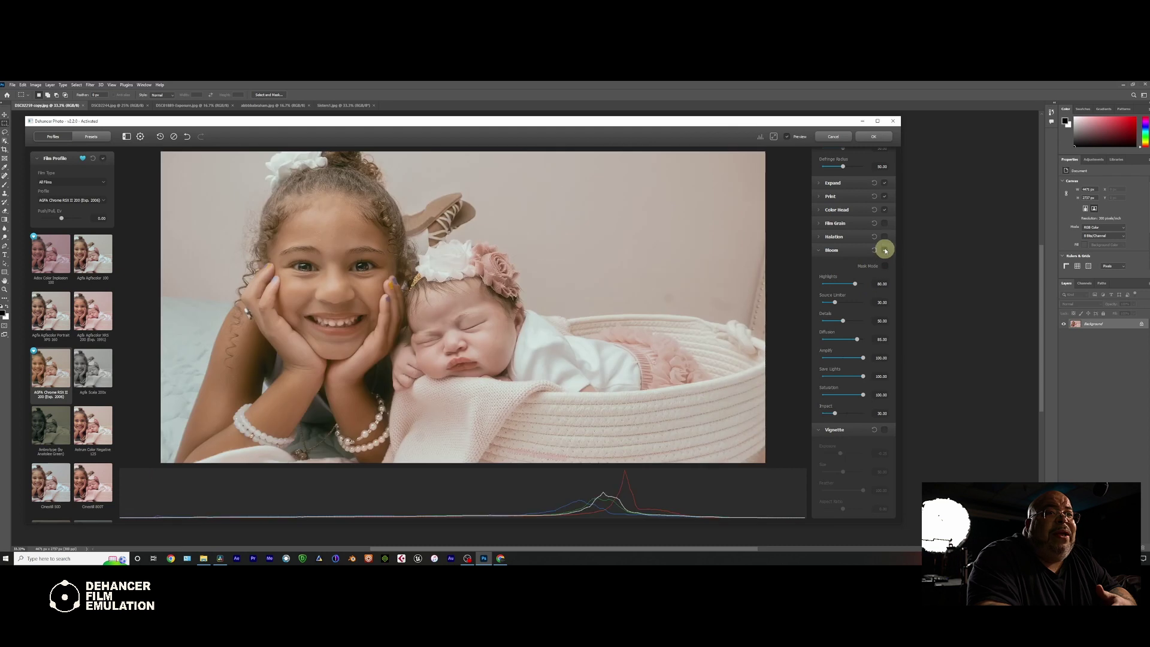
left_click(886, 251)
left_click(886, 251)
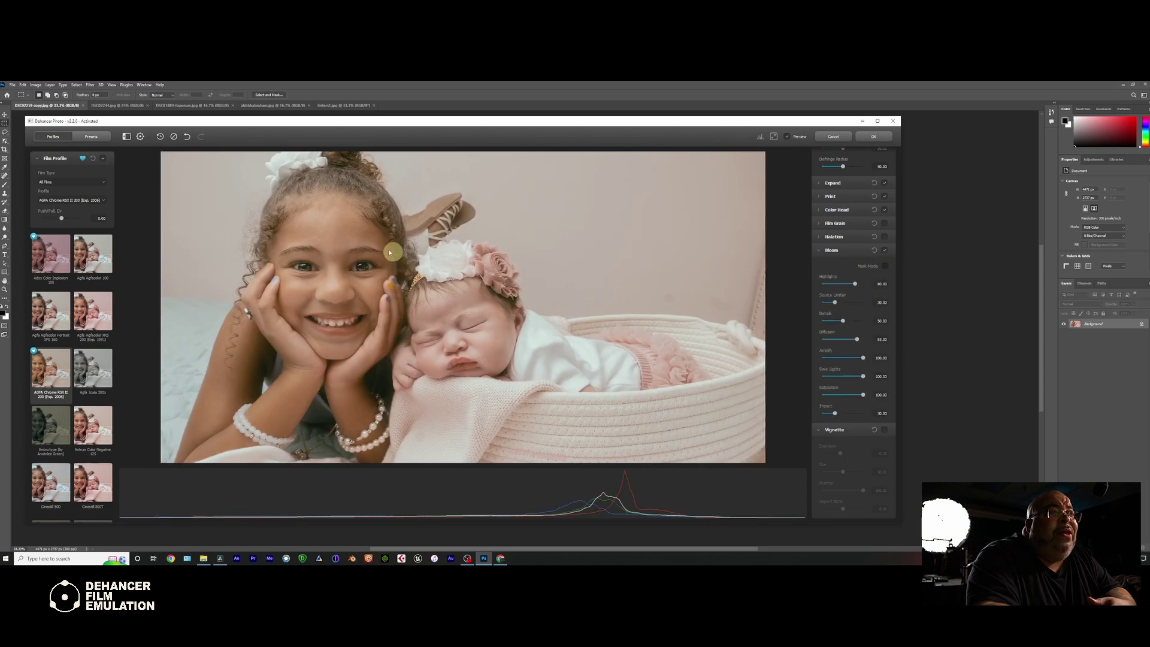
left_click(885, 251)
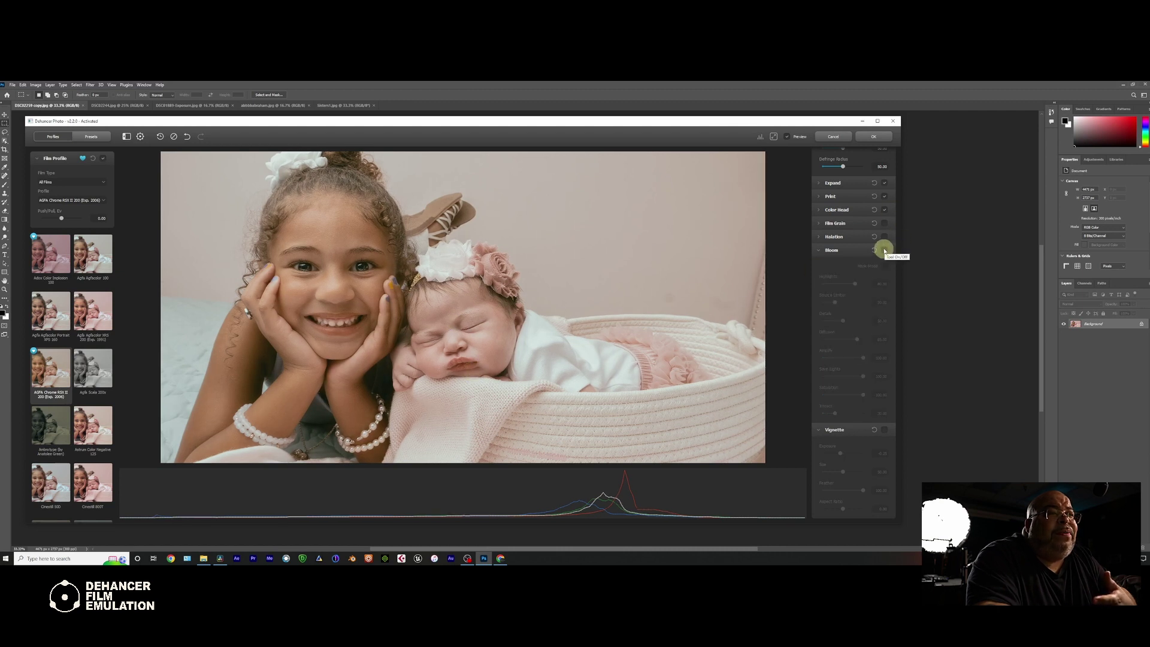
left_click(885, 251)
left_click(885, 266)
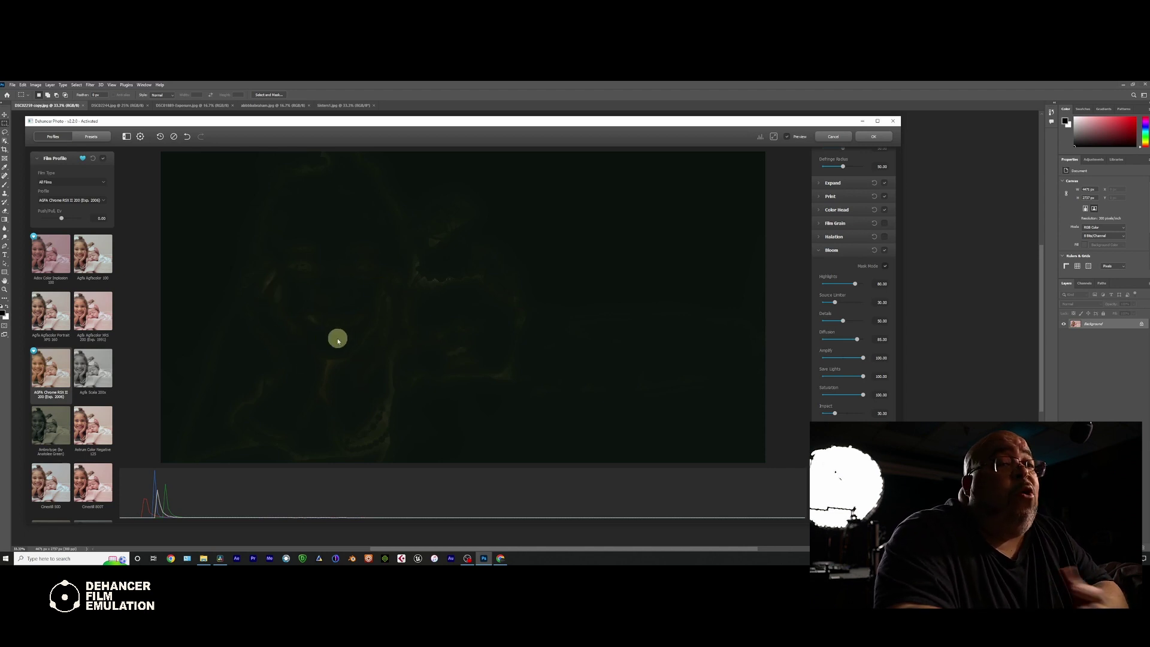
Leave Mask Mode for the normal preview, then switch Bloom off and collapse its settings.
left_click(885, 266)
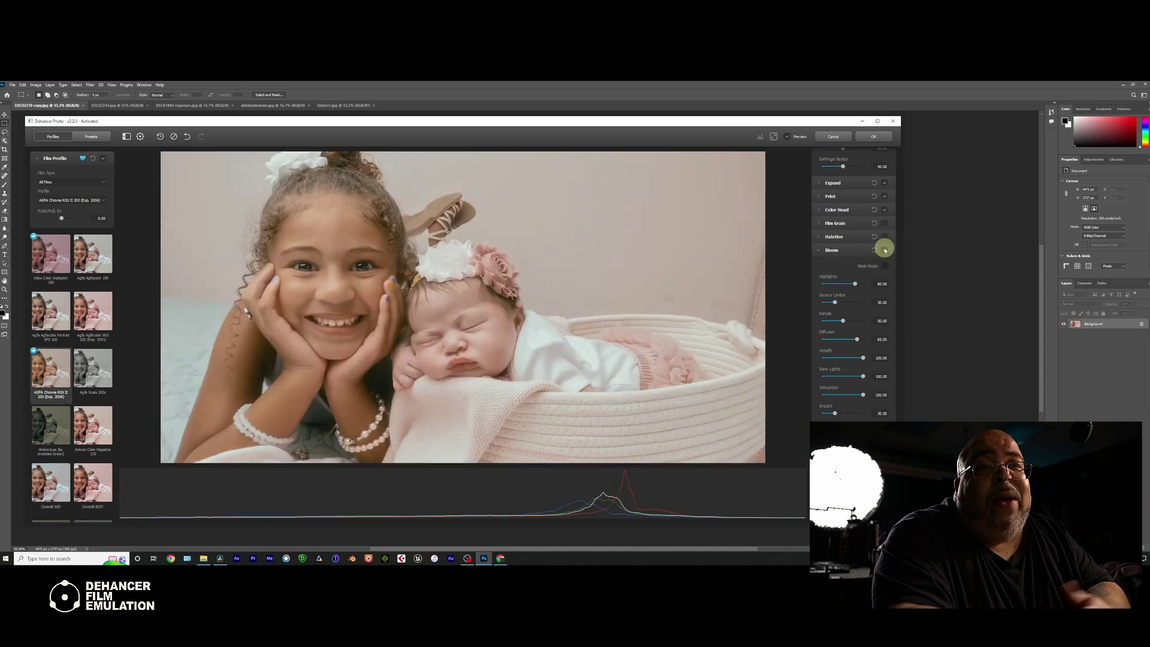
left_click(885, 251)
left_click(822, 251)
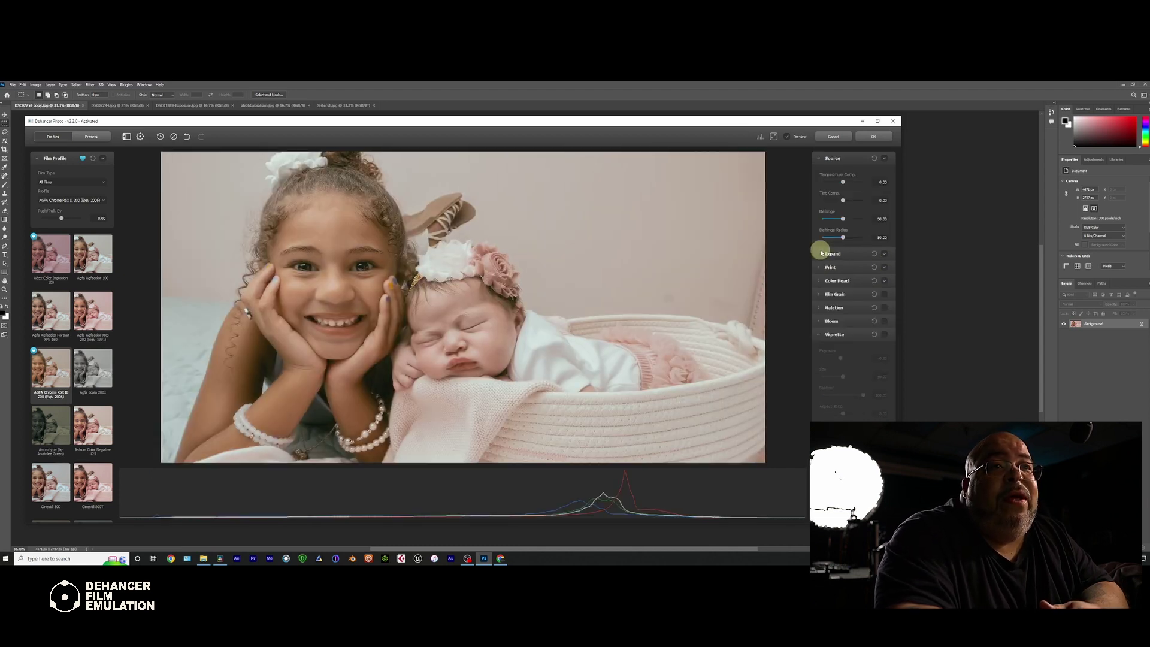
Try a vignette at about -0.83 exposure, reset it to -0.25, then turn Vignette off.
left_click(884, 334)
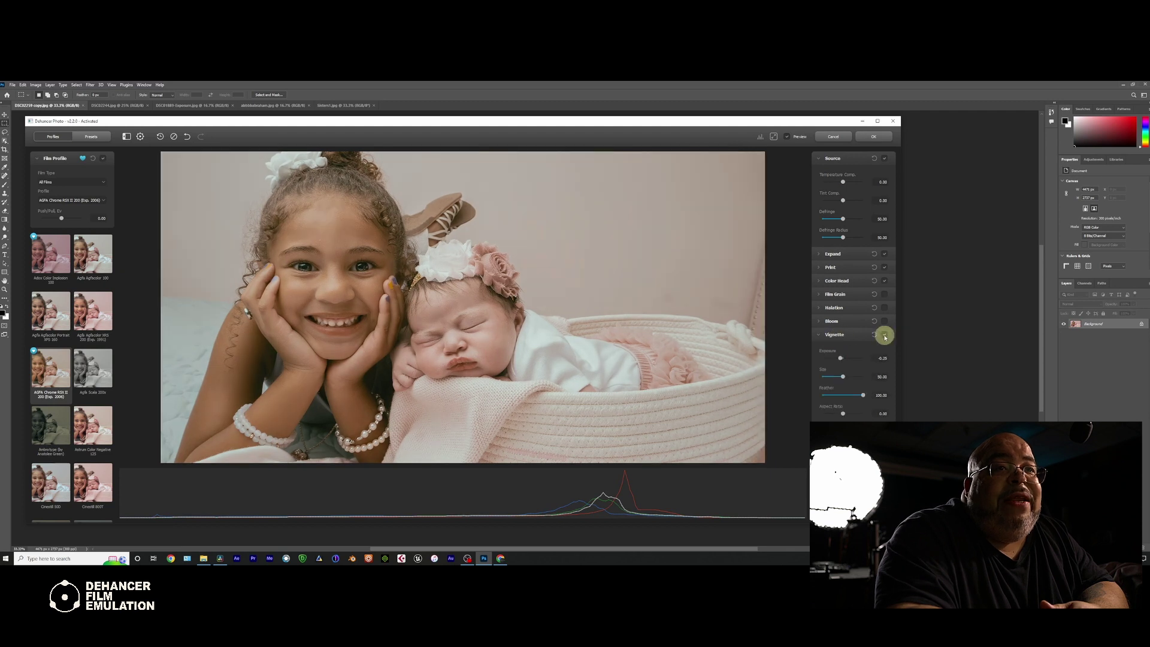
mouse_move(841, 360)
left_mouse_down()
mouse_move(868, 375)
mouse_move(832, 375)
left_mouse_up()
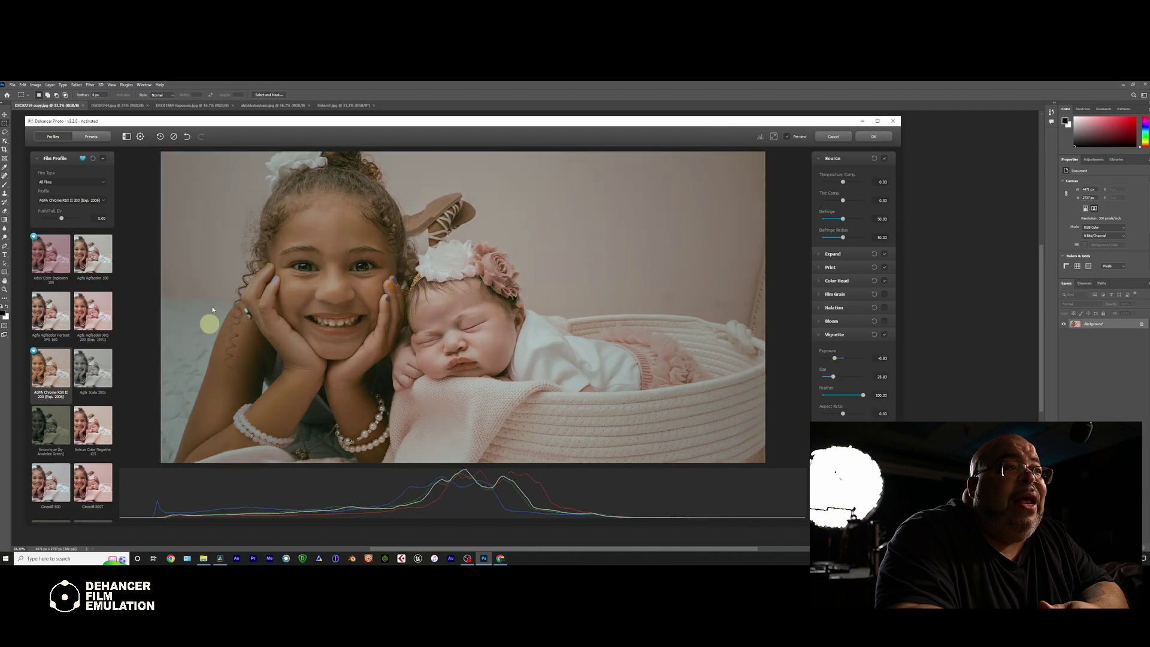
double_click(836, 359)
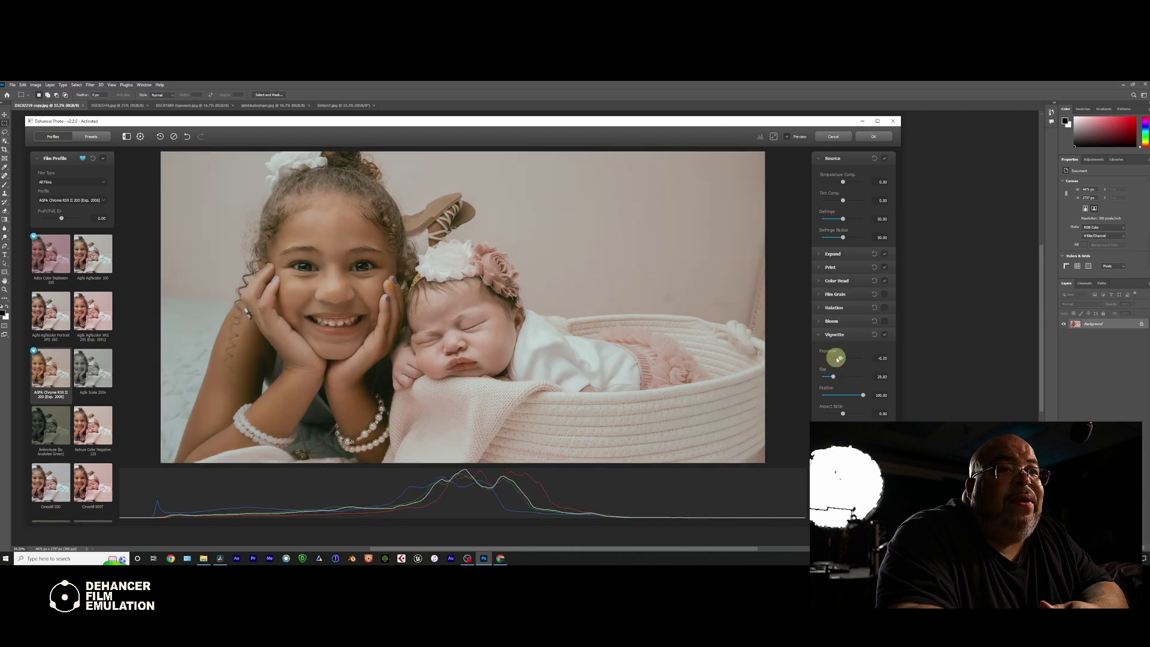
left_click(820, 334)
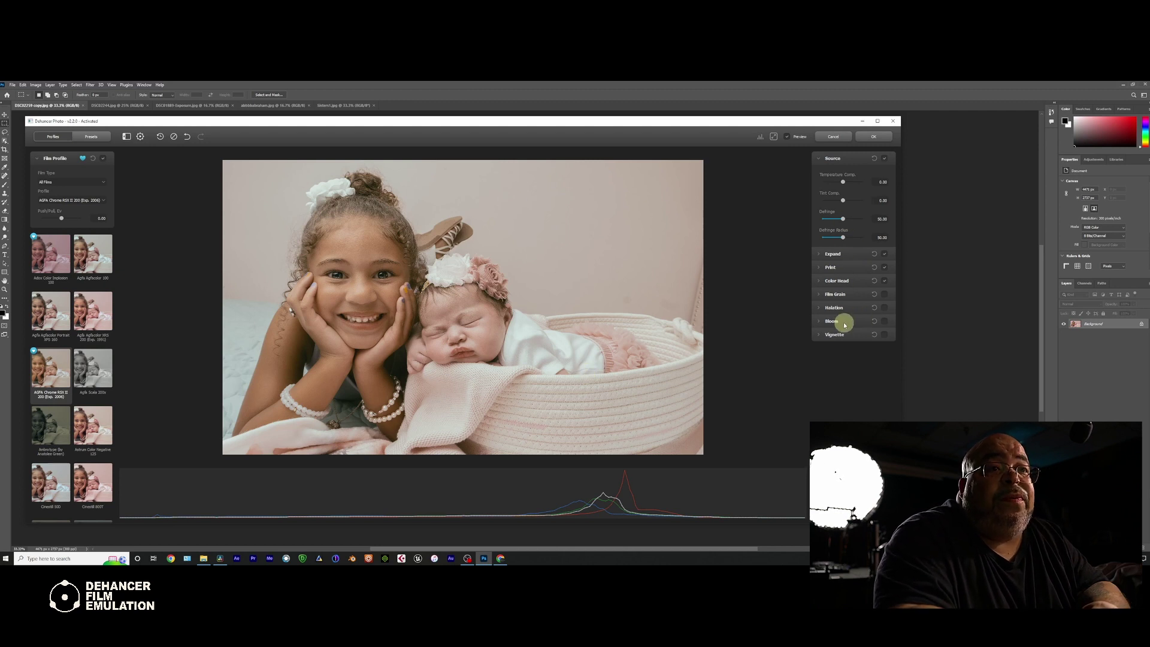
Re-enable Bloom and Vignette and apply the Dehancer film look to the girl and newborn photo.
left_click(885, 321)
left_click(885, 334)
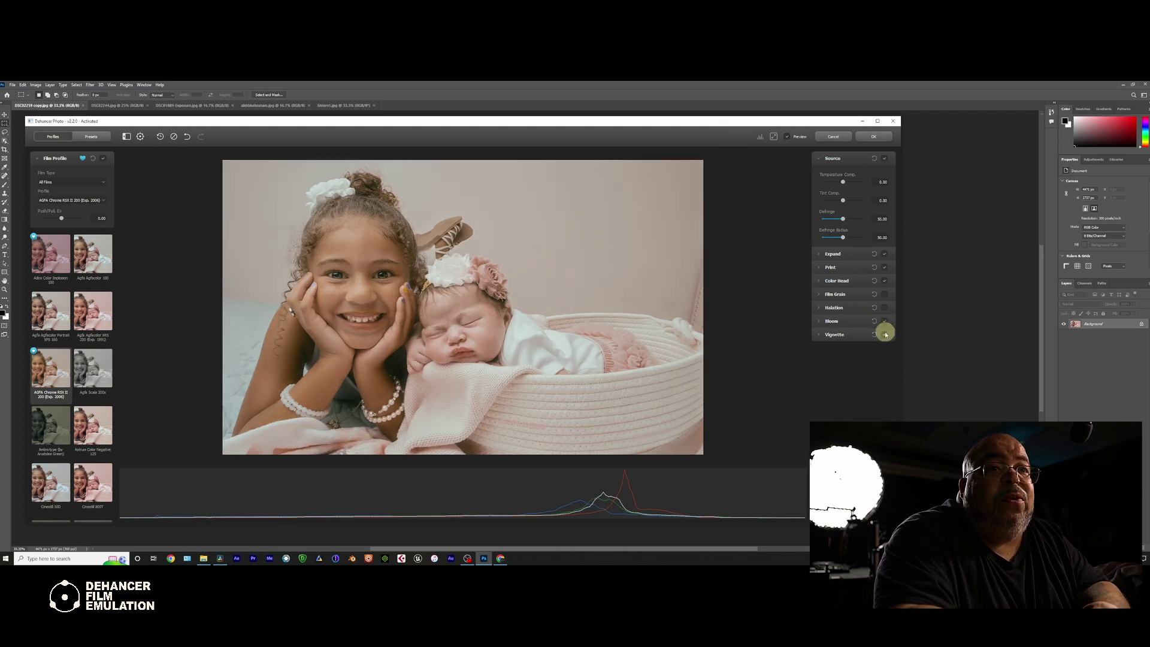
left_click(873, 137)
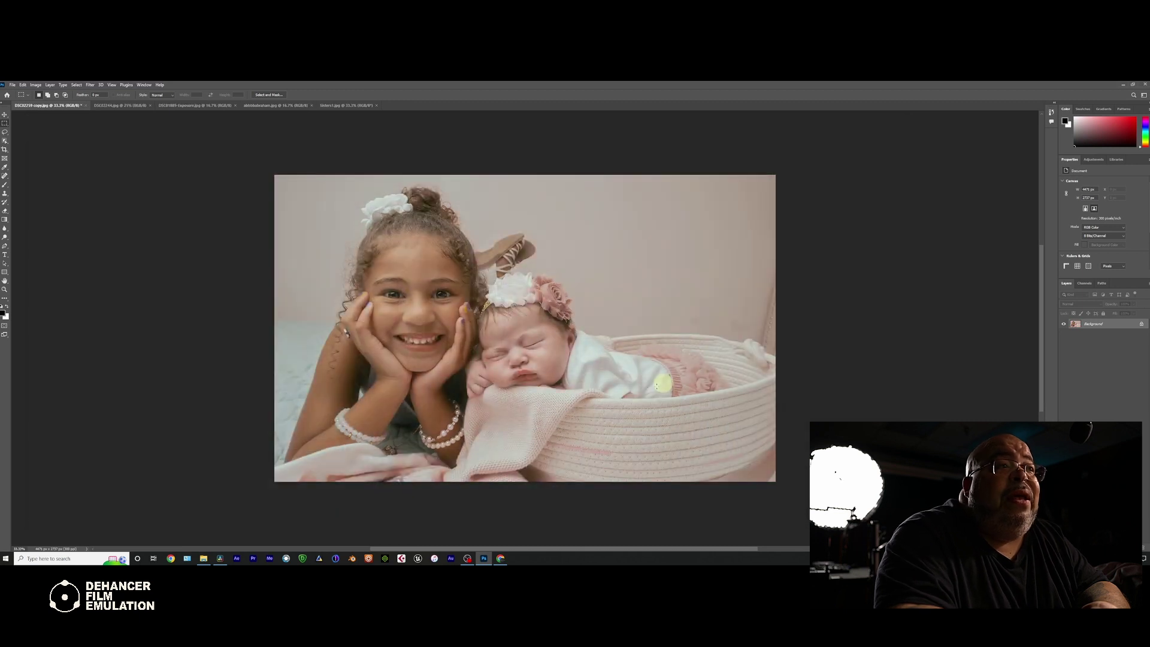
Switch to the Sisters1.jpg silhouette portrait document.
scroll(488, 298, "up", 2)
scroll(488, 297, "down", 3)
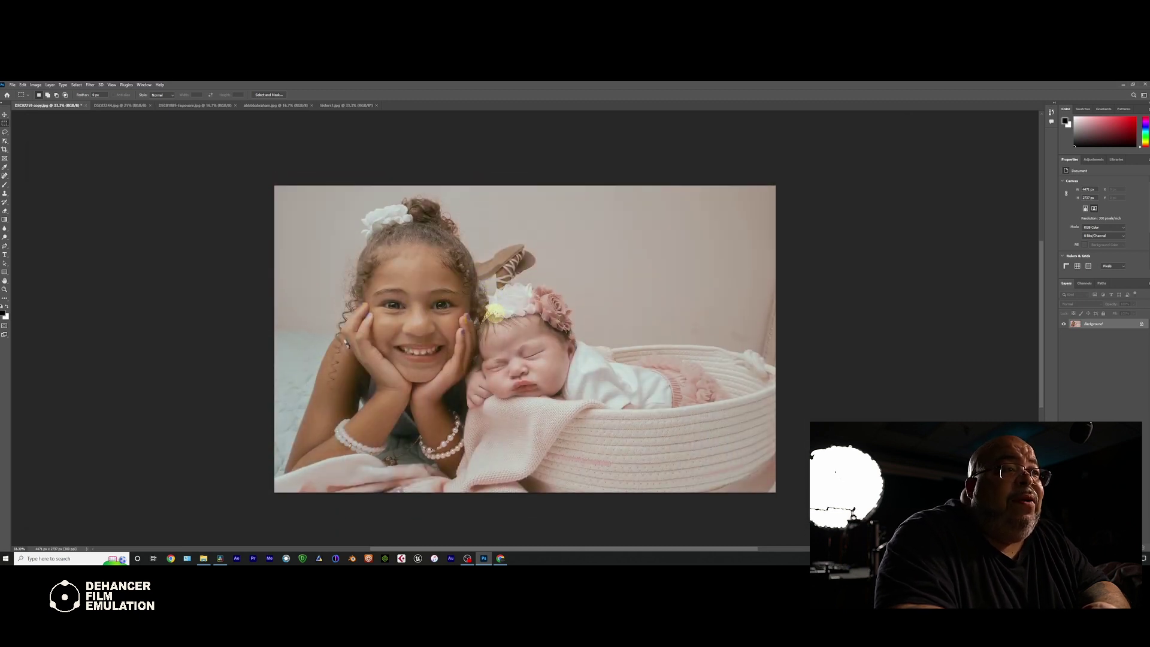
scroll(489, 315, "up", 2)
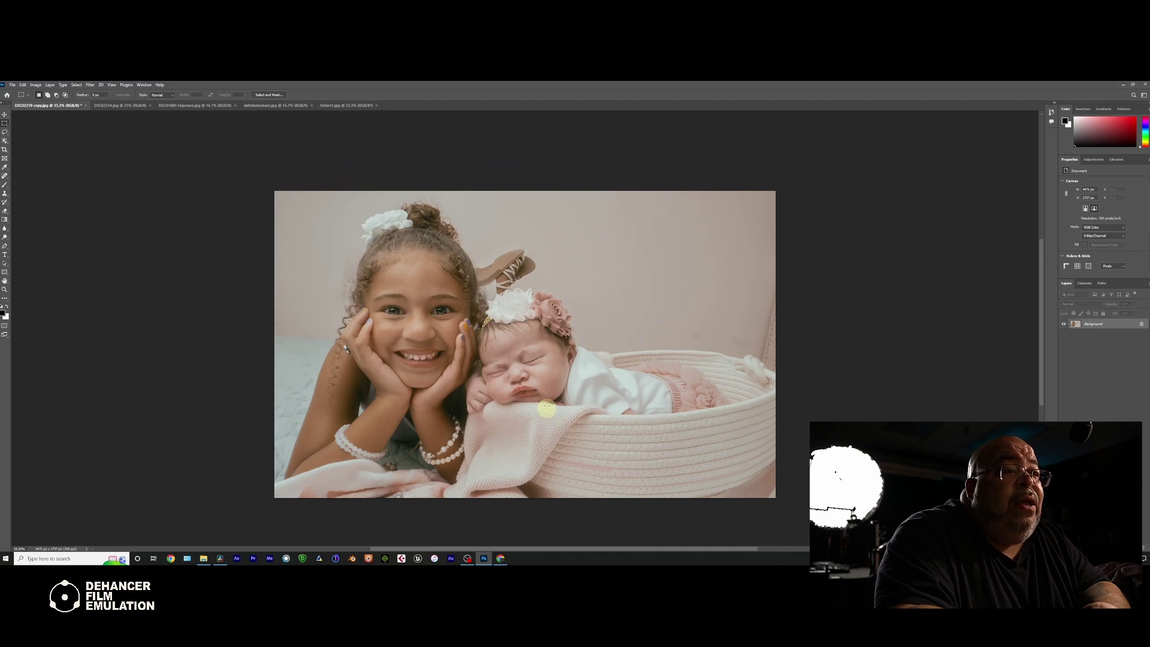
scroll(557, 390, "down", 1)
key("ctrl+shift+Tab")
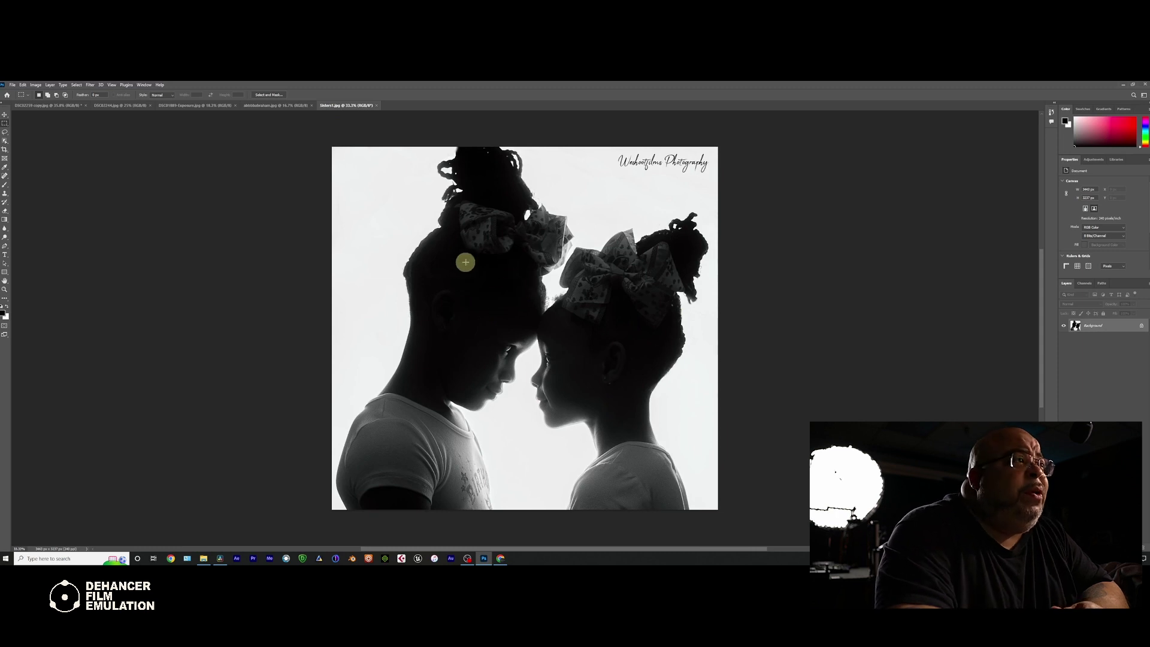
Launch the Dehancer Photo plugin on the silhouette portrait from the Filter menu.
scroll(462, 261, "down", 2)
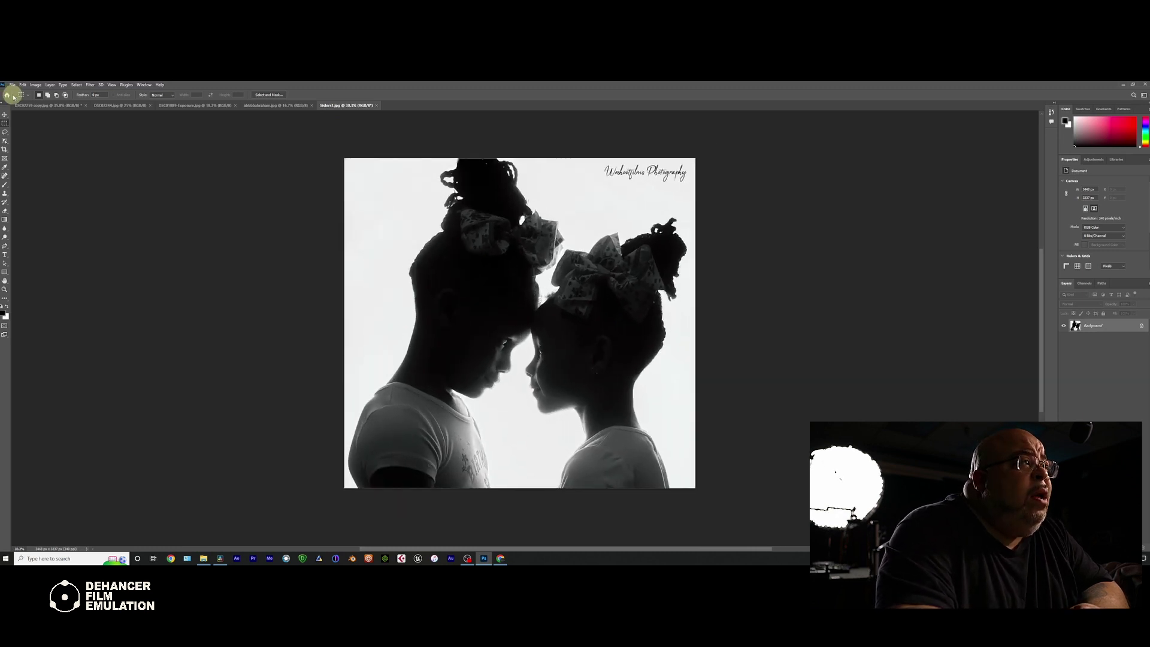
left_click(90, 85)
mouse_move(148, 238)
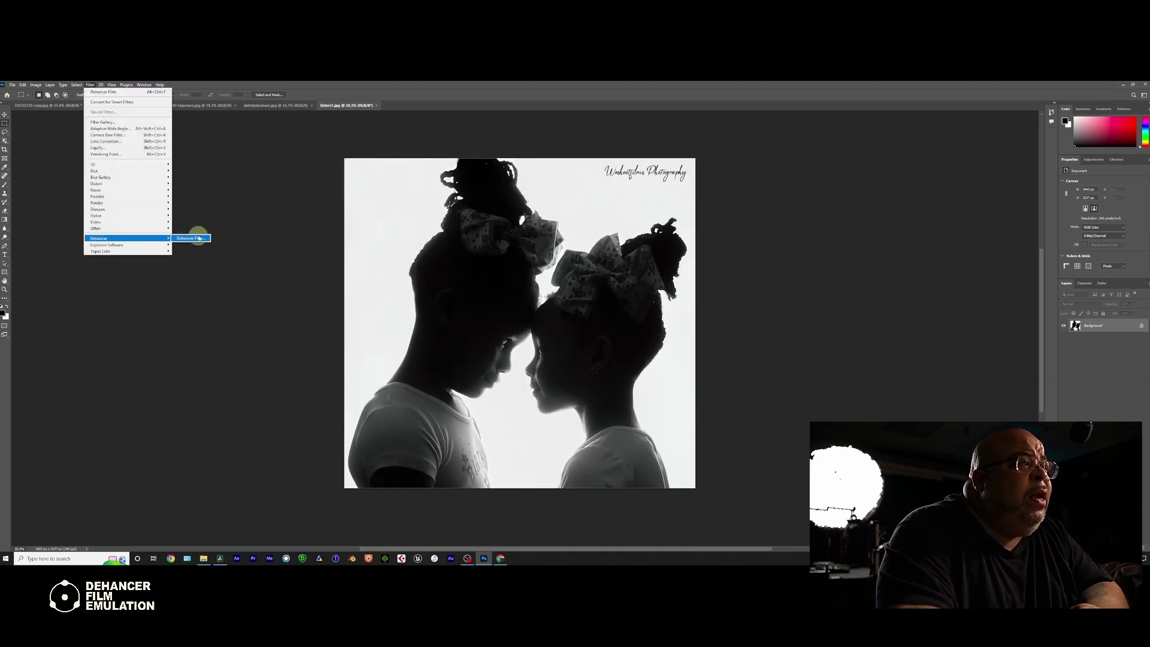
left_click(200, 239)
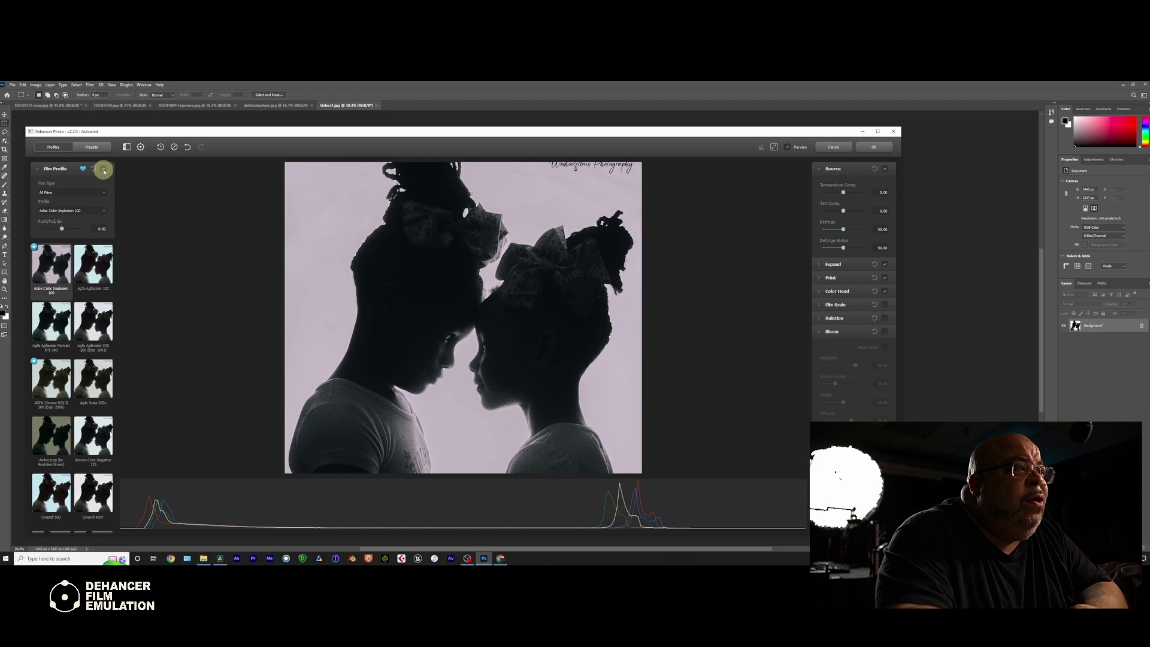
Turn off the film profile, keep Source on, and disable Color Head, Print and Expand.
left_click(104, 171)
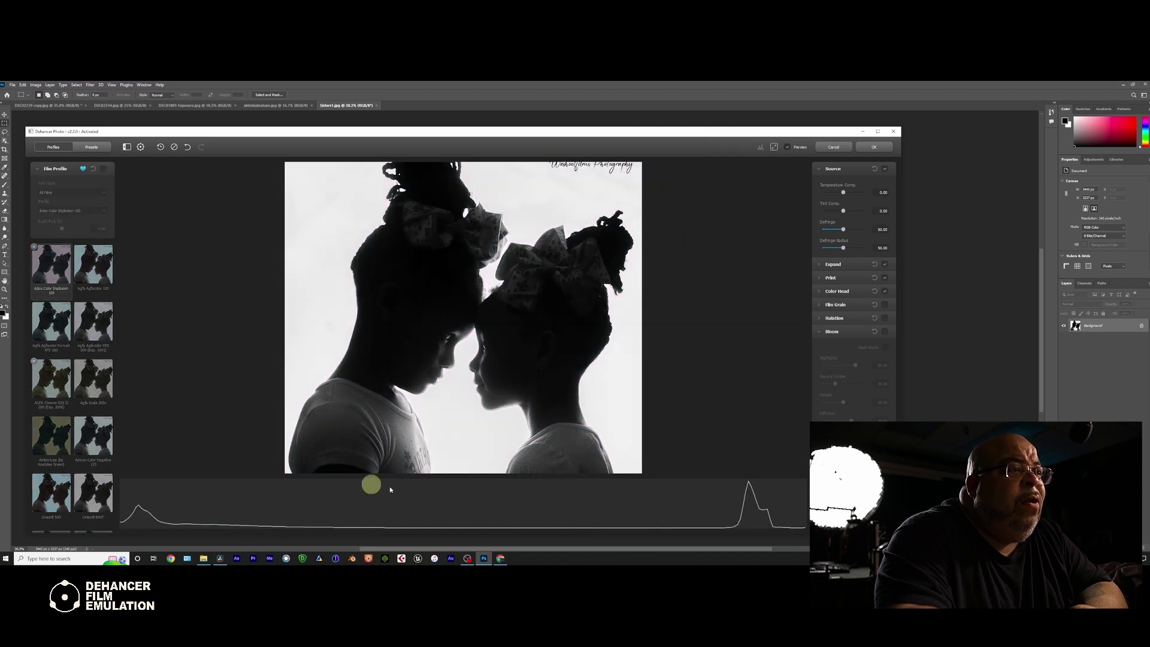
left_click(885, 169)
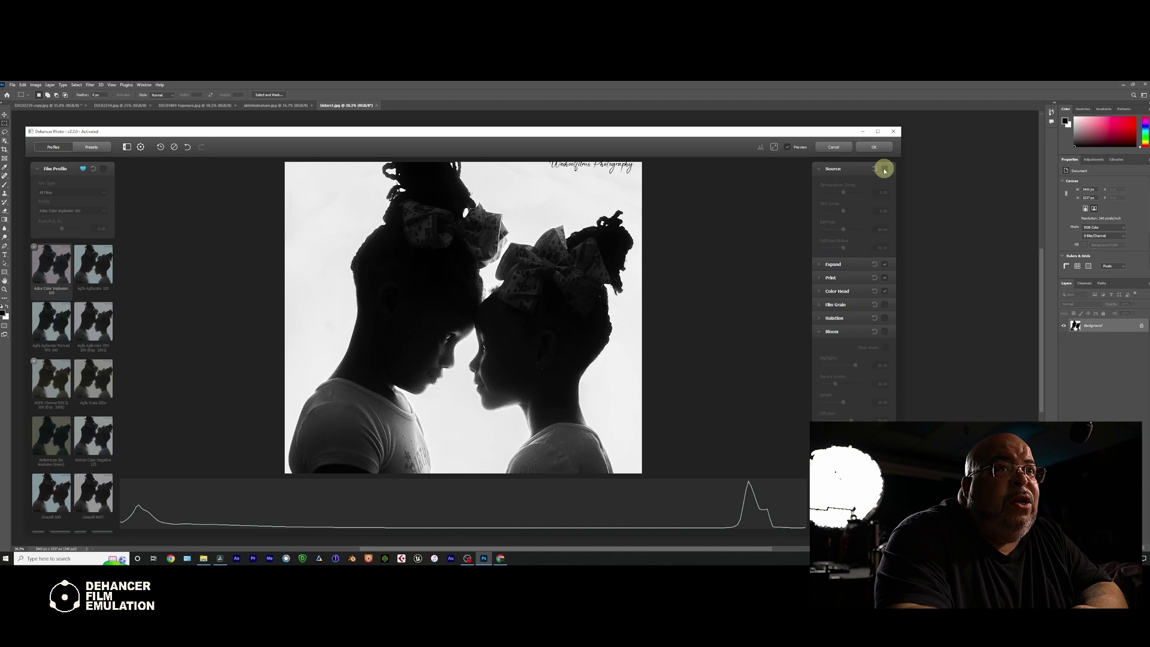
left_click(885, 170)
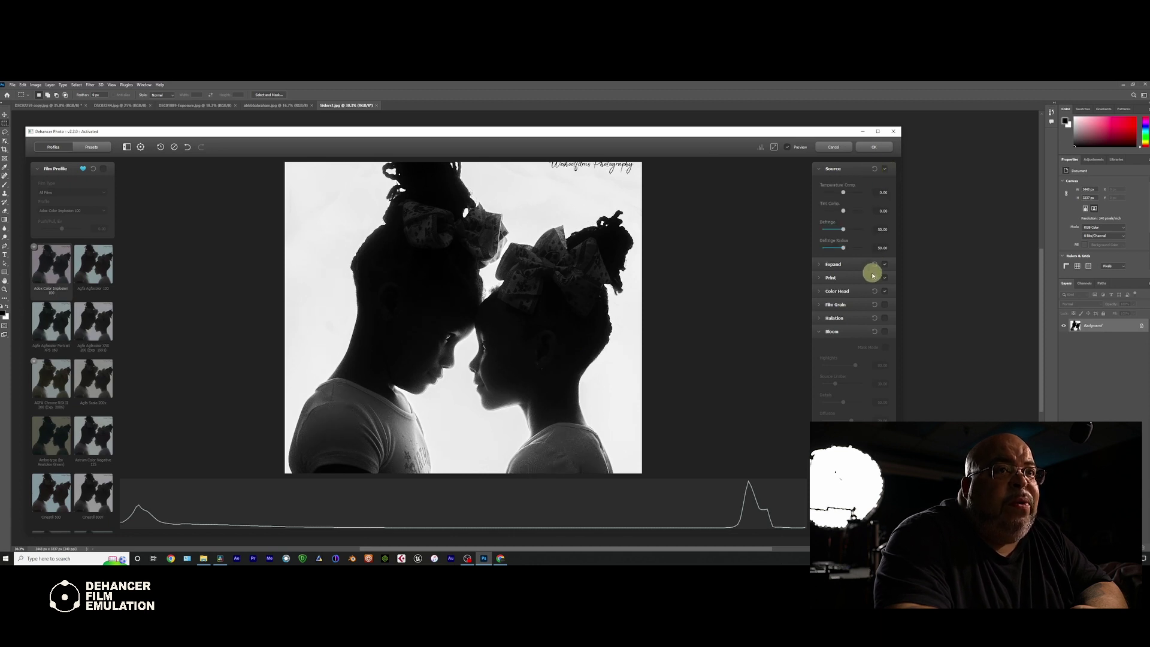
left_click(871, 318)
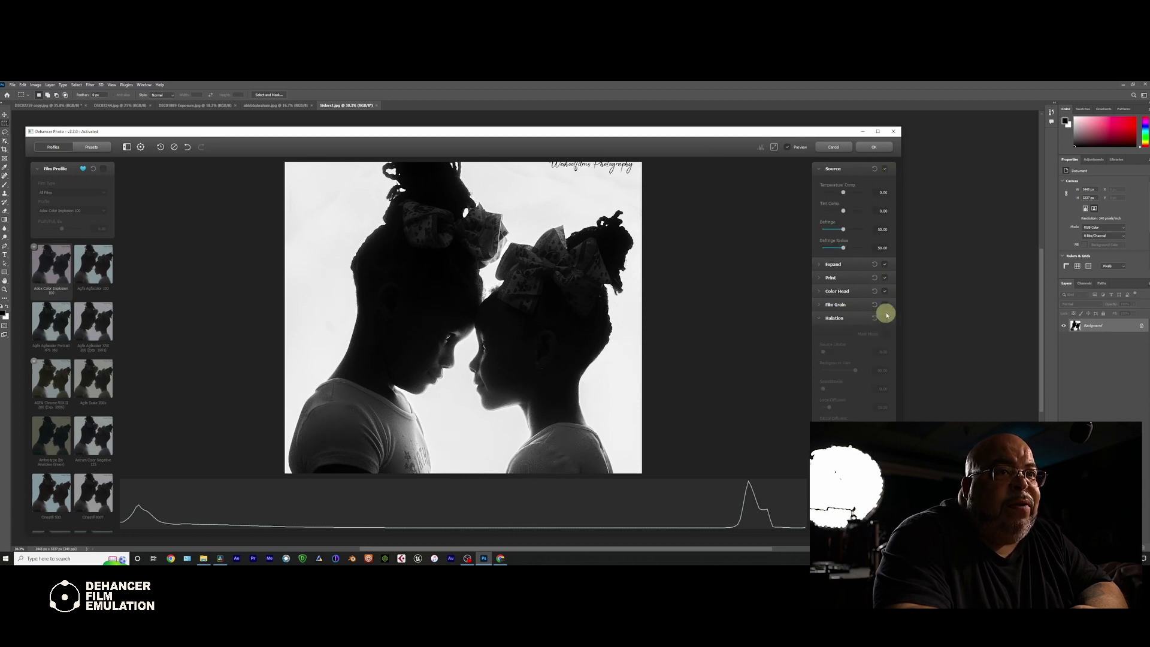
left_click(822, 321)
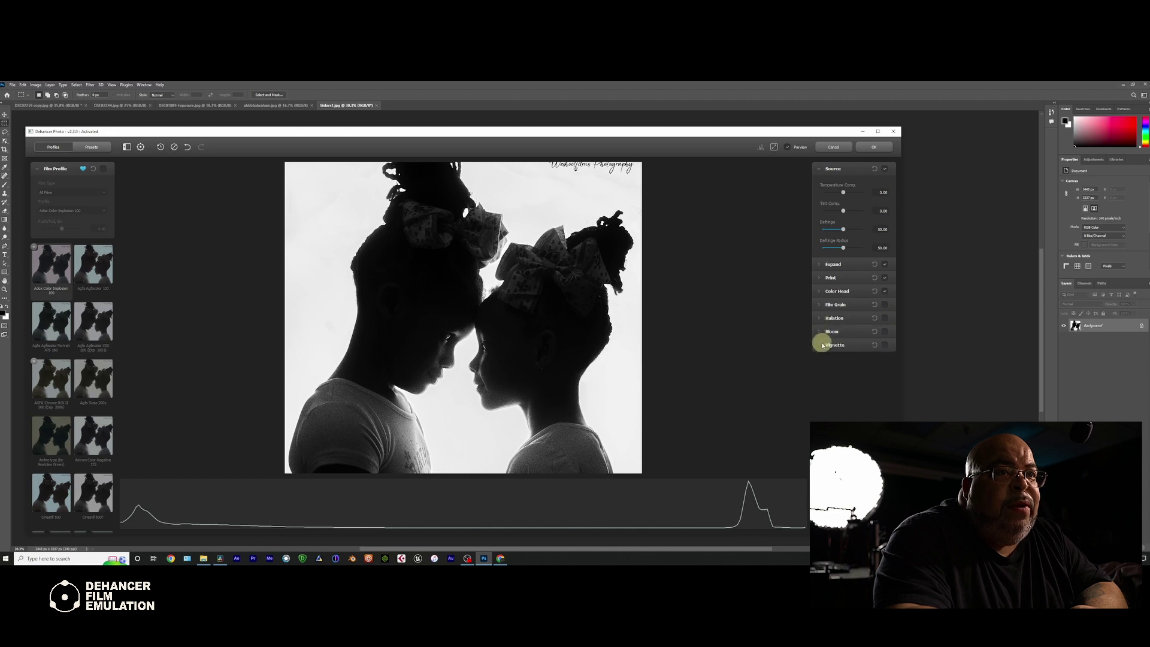
left_click(884, 291)
left_click(884, 277)
left_click(885, 266)
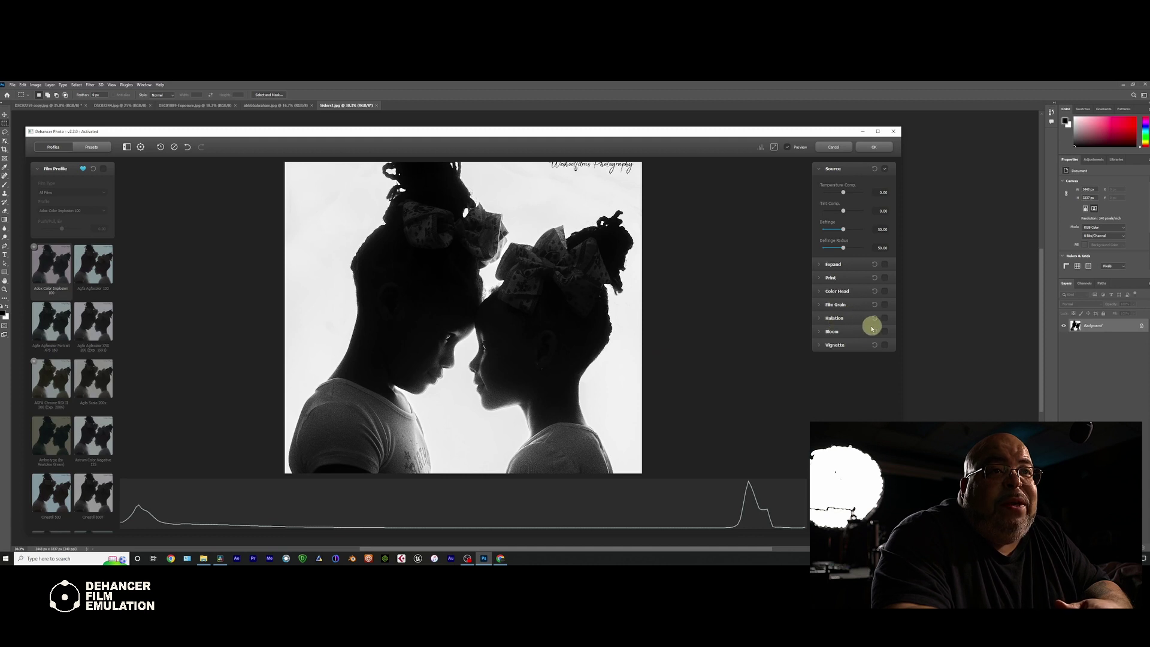
Enable Bloom, strengthen its glow, and set Bloom Impact to 21.67.
left_click(819, 334)
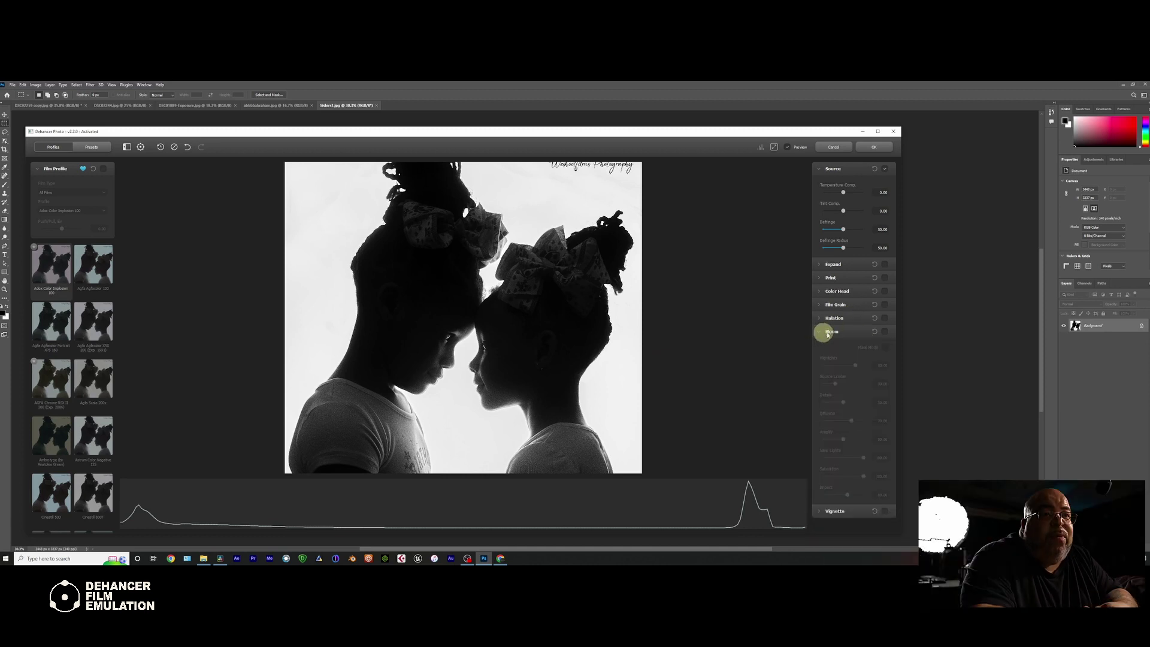
left_click(884, 331)
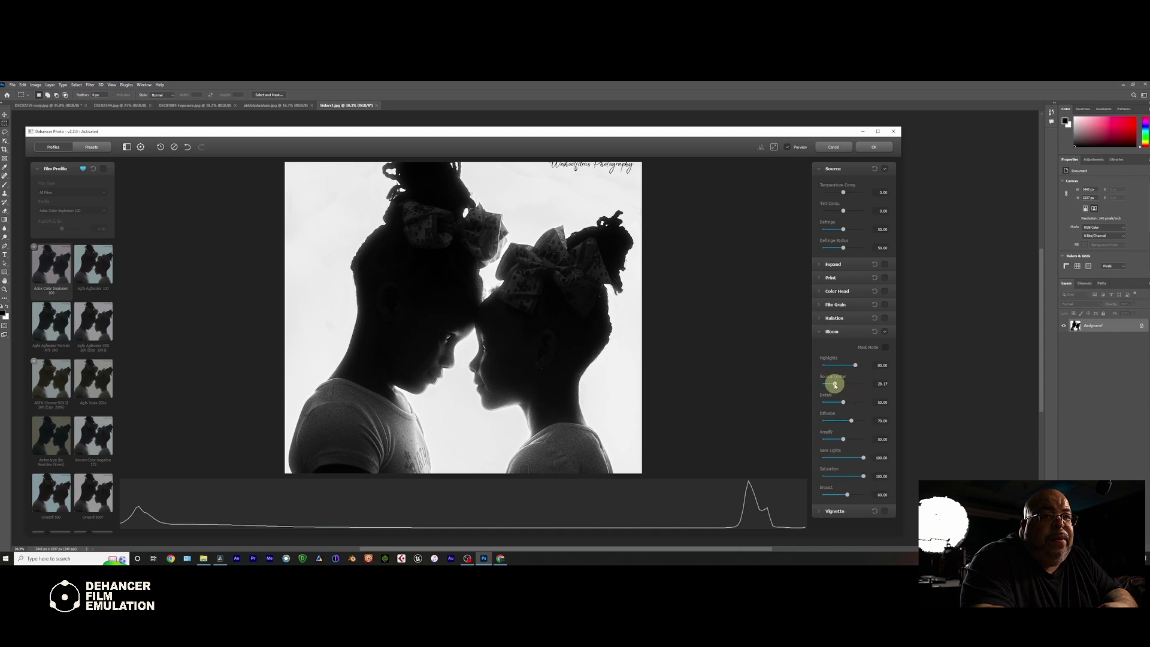
left_click_drag(834, 384, 827, 384)
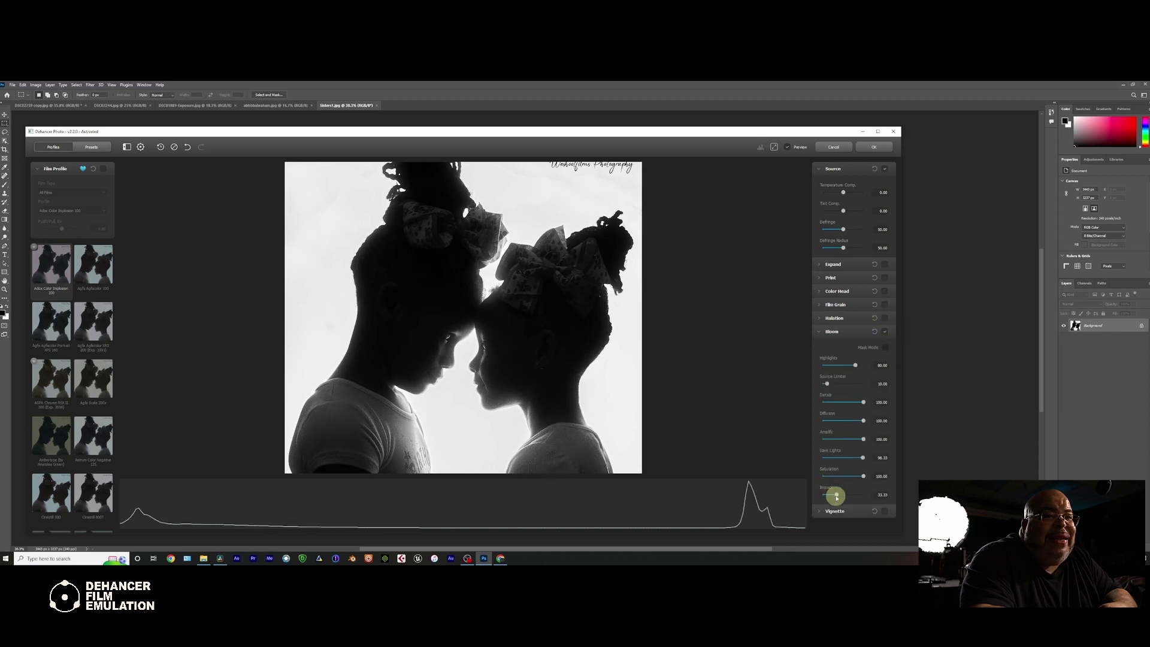
left_click_drag(833, 497, 832, 496)
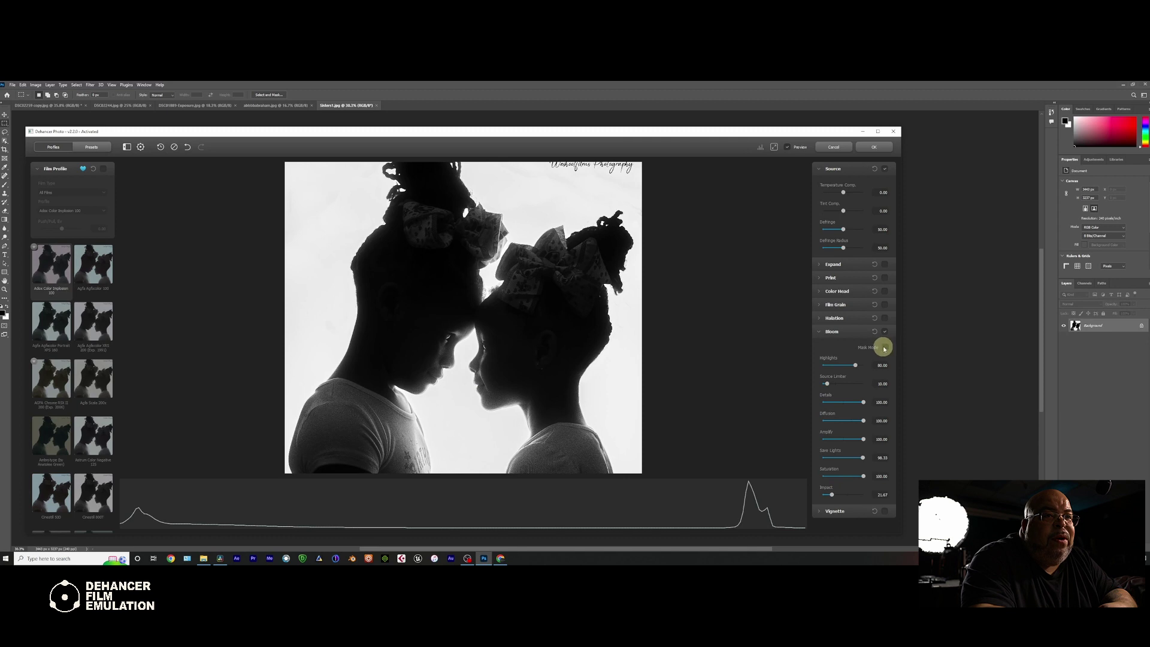
Preview the bloom mask, then toggle Bloom off and back on to compare.
left_click(886, 348)
left_click(885, 348)
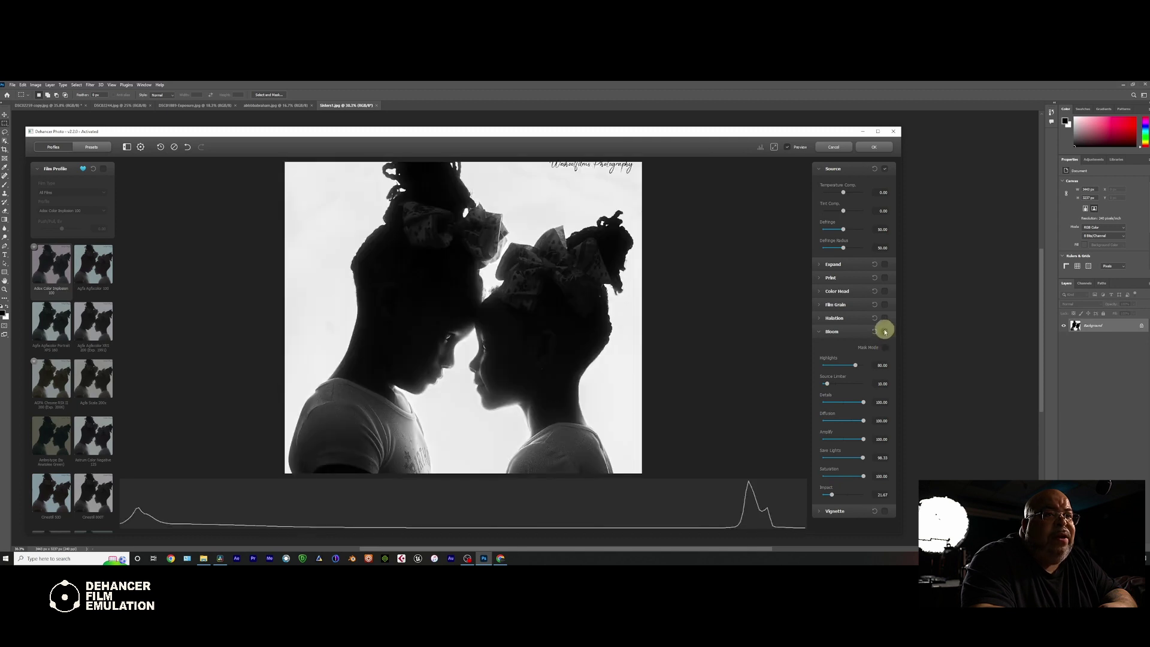
left_click(885, 332)
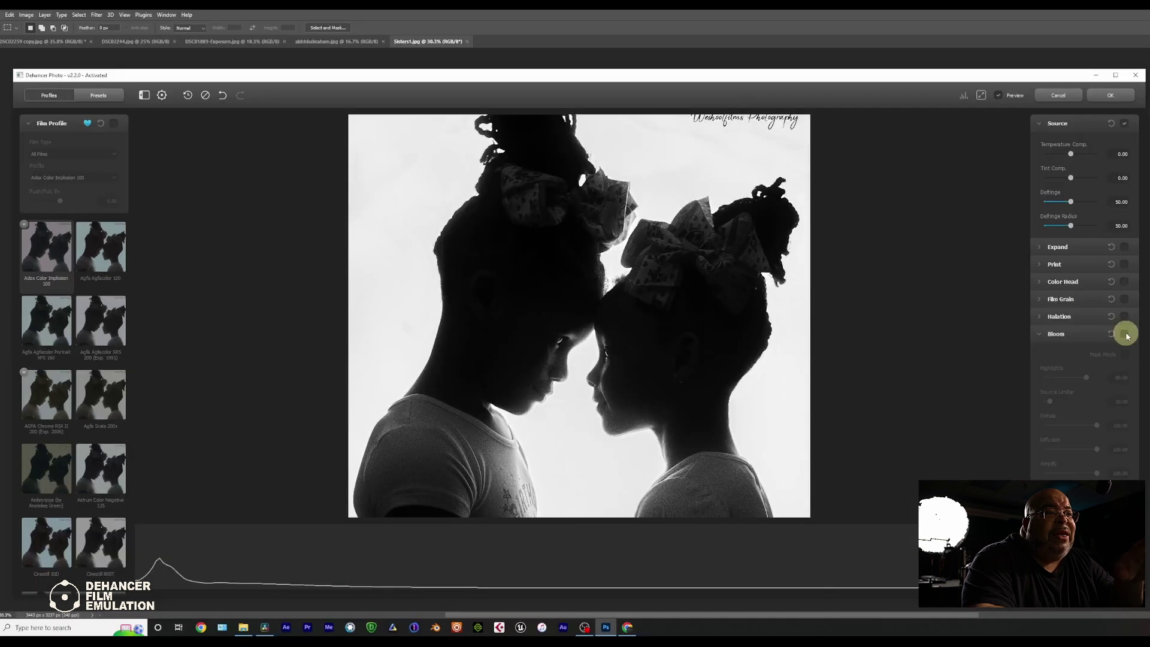
left_click(885, 332)
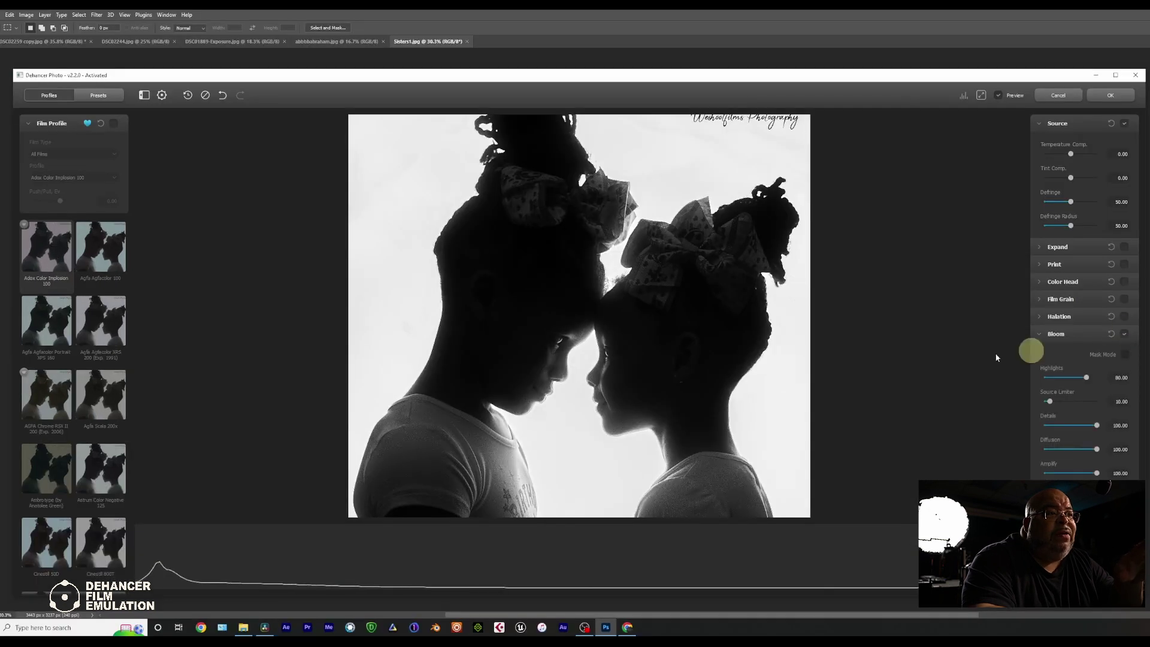
Enlarge the preview on the faces and compare the image with Bloom on and off.
left_click(526, 350)
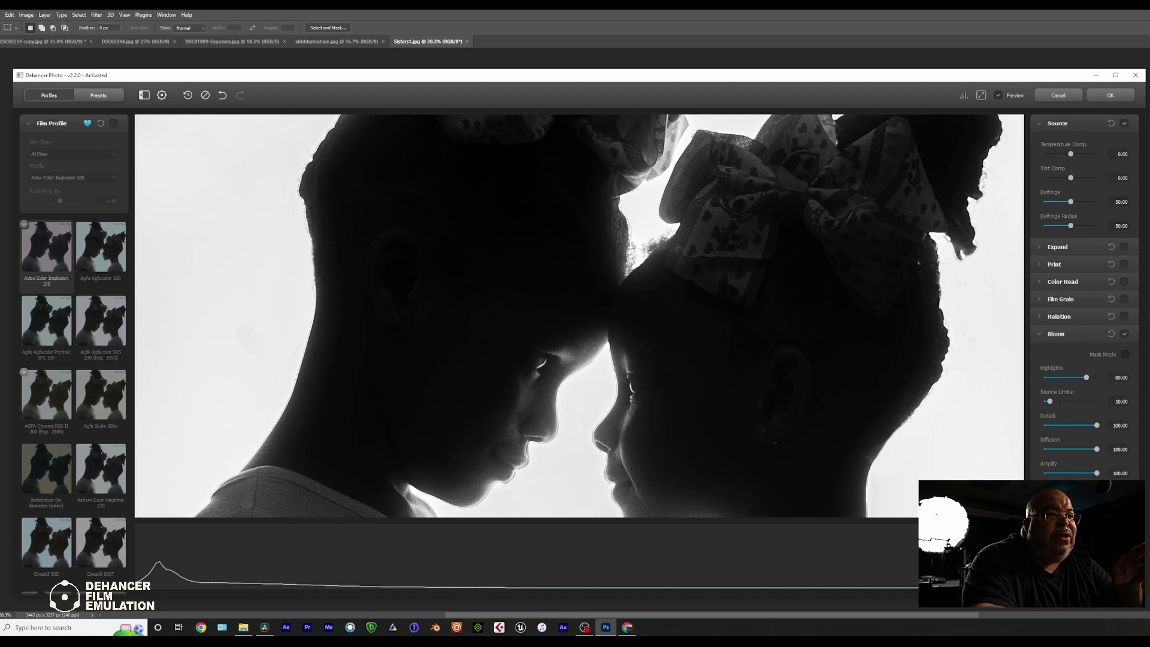
left_click(1124, 336)
left_click(1124, 335)
left_click(1125, 336)
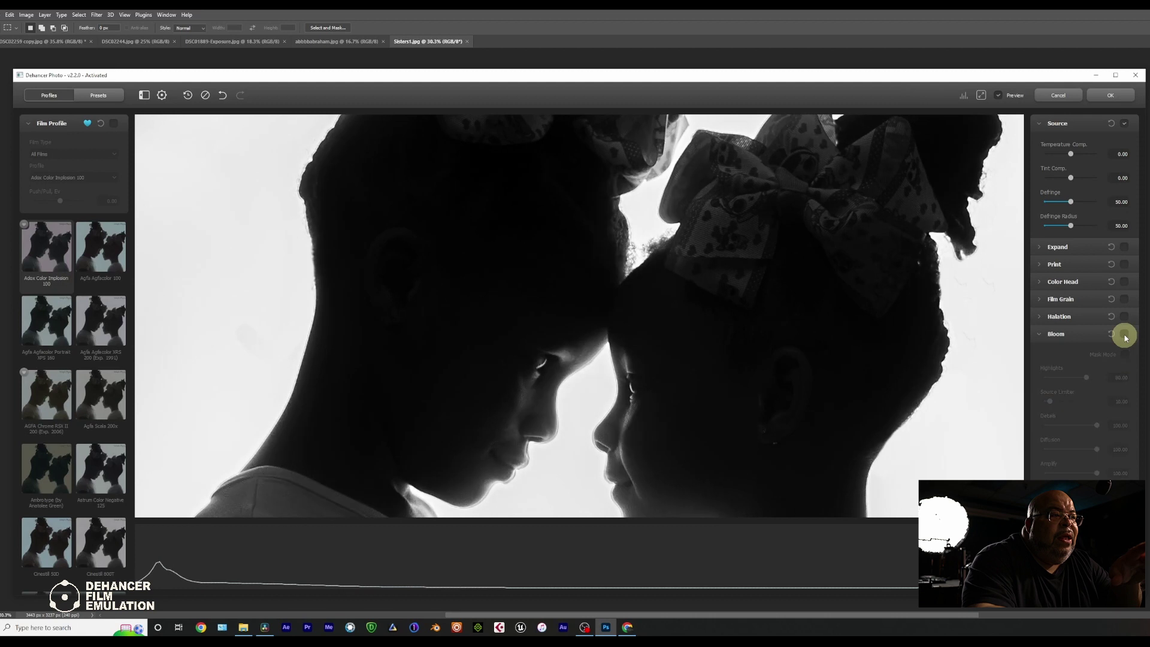
left_click(1125, 335)
left_click(1125, 335)
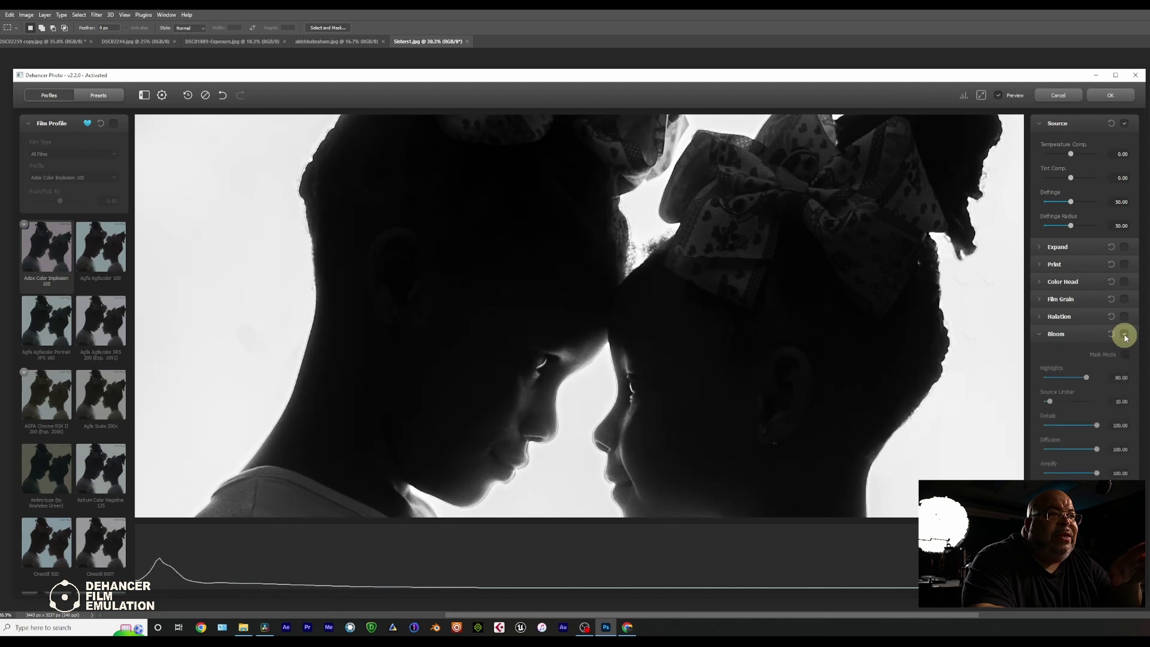
left_click(1125, 335)
scroll(655, 318, "down", 5)
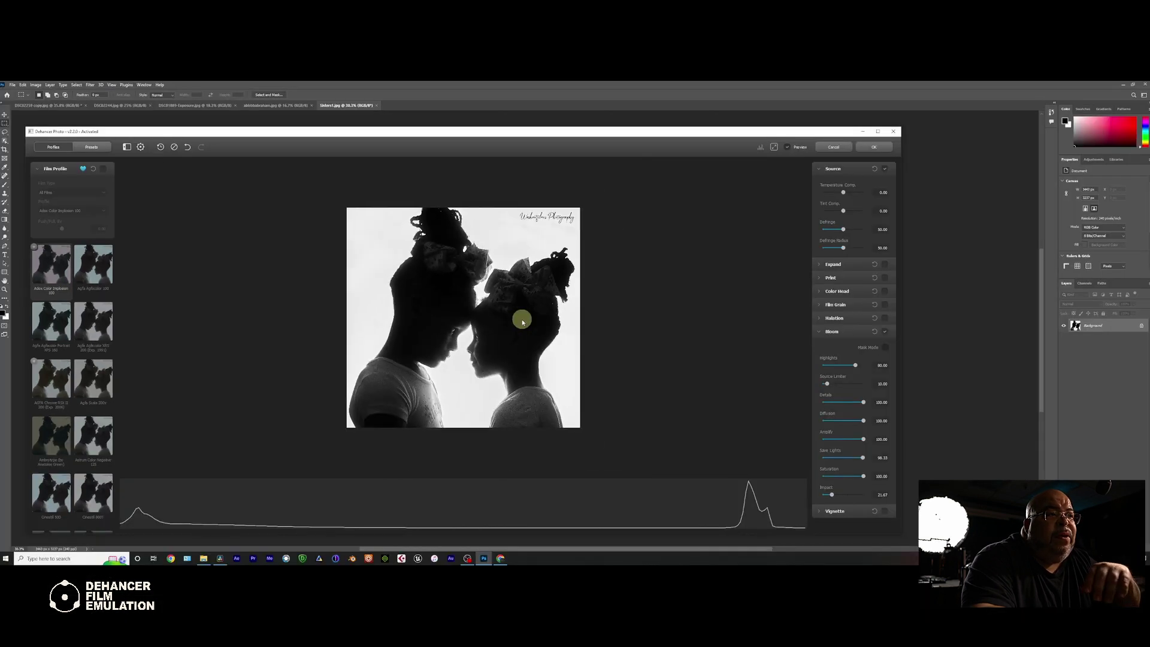
scroll(522, 321, "up", 2)
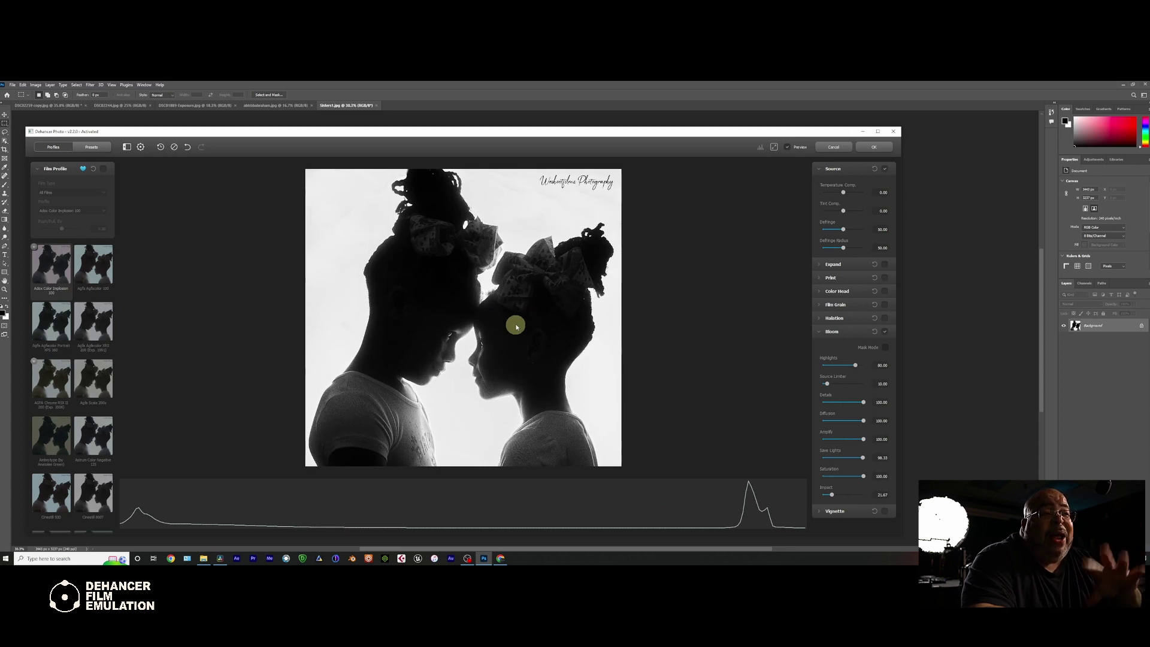
scroll(485, 338, "up", 3)
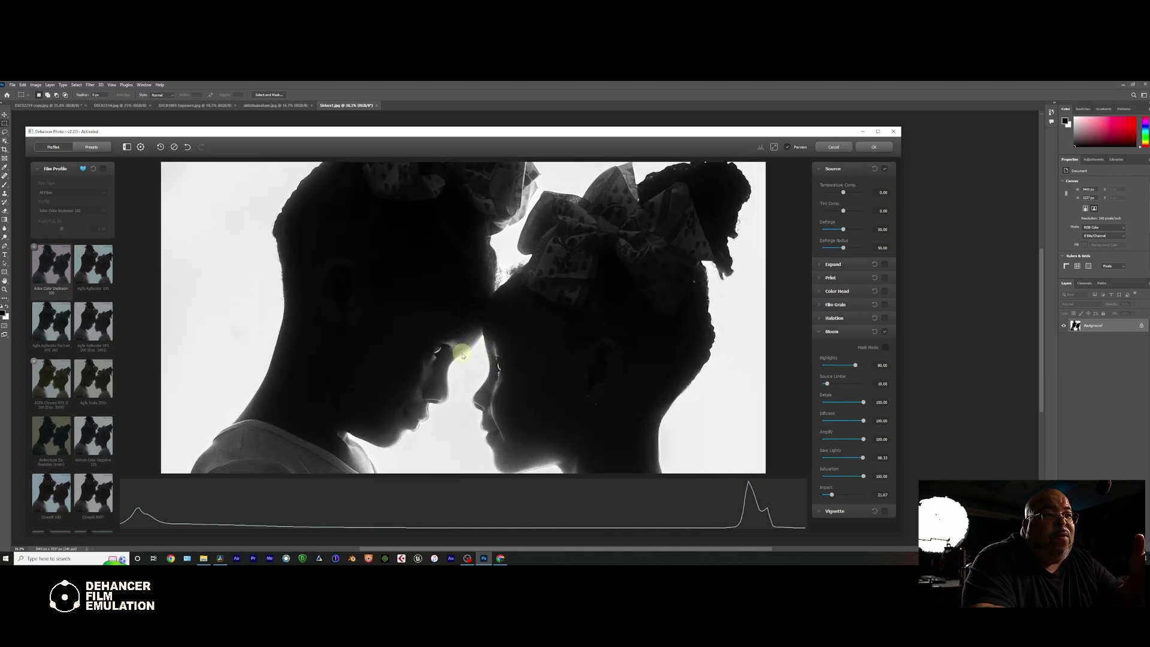
After a final Bloom comparison, leave Bloom on and apply the Dehancer grade.
left_click(886, 331)
left_click(886, 331)
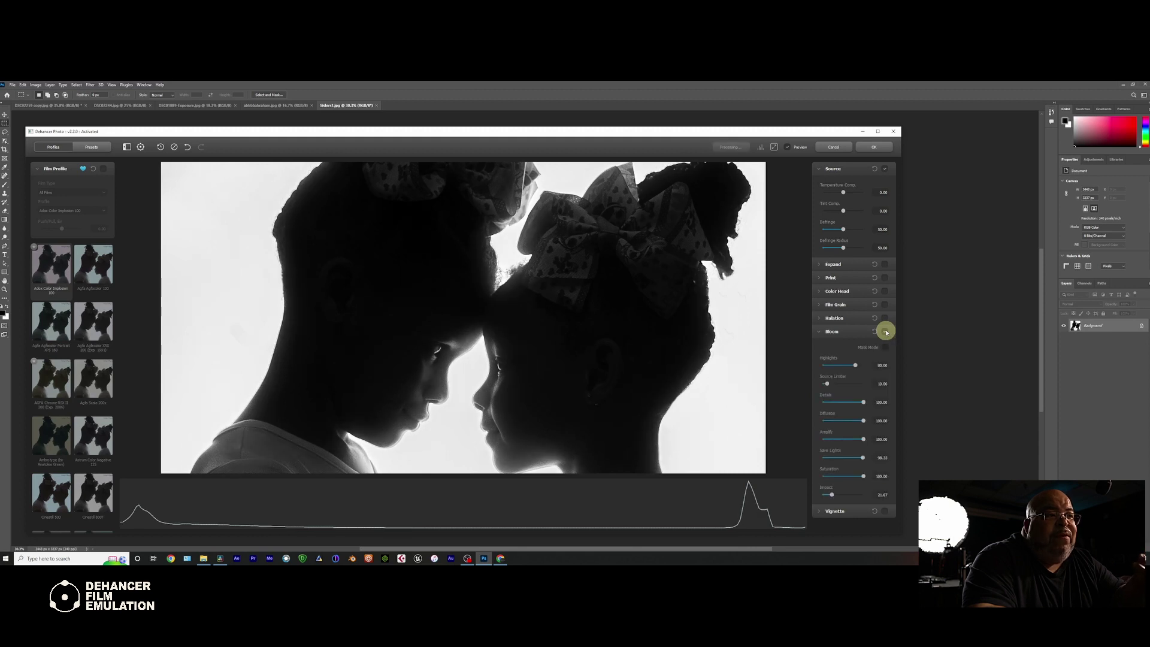
left_click(886, 332)
left_click(886, 331)
scroll(556, 345, "down", 3)
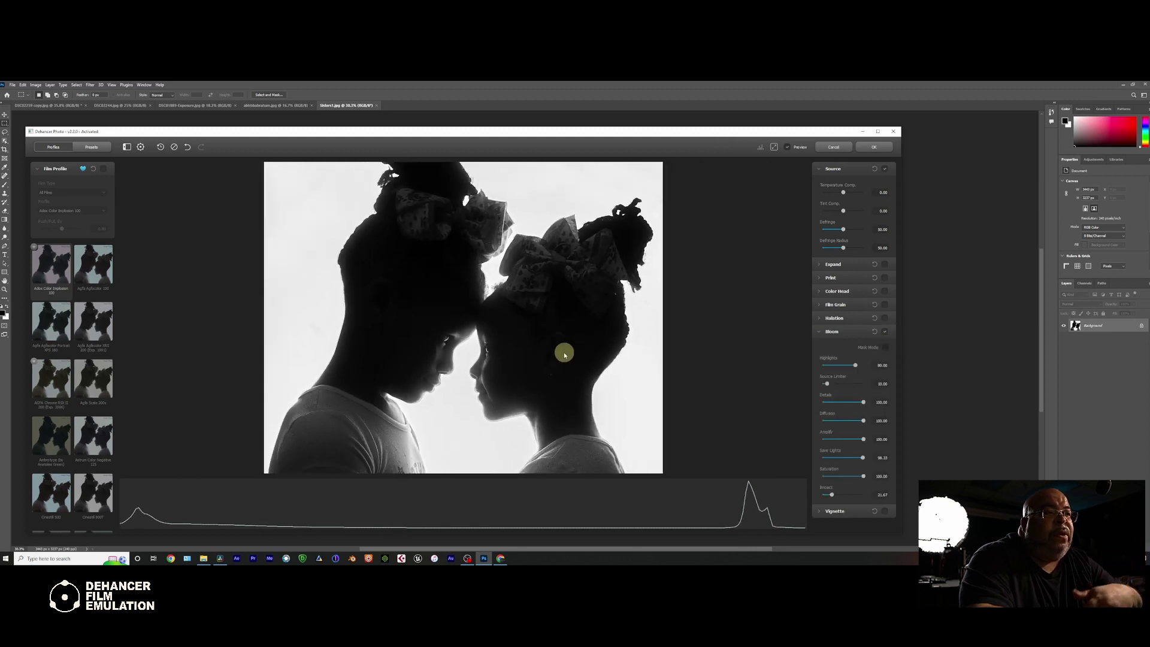
scroll(510, 372, "up", 2)
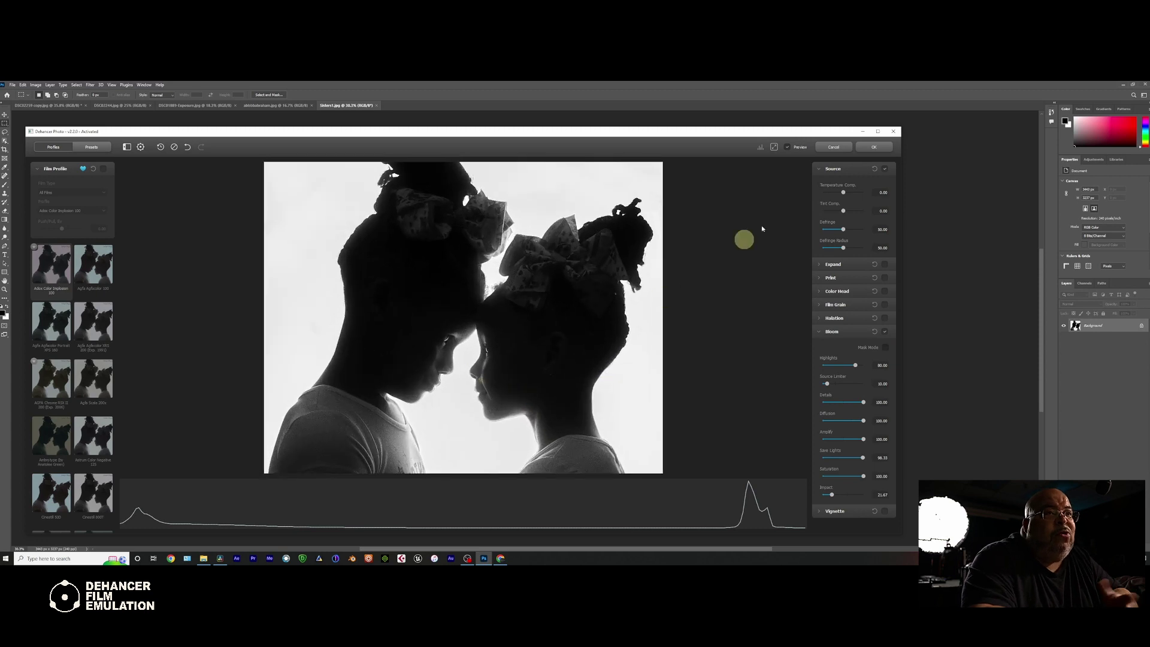
left_click(886, 147)
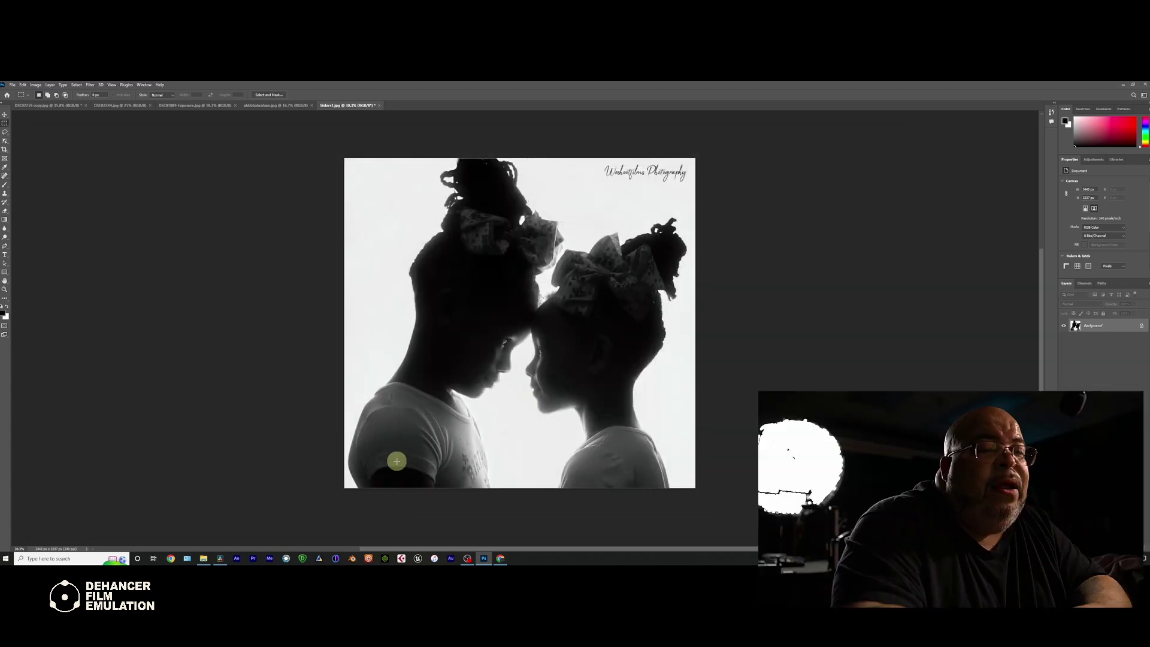
scroll(453, 441, "down", 2)
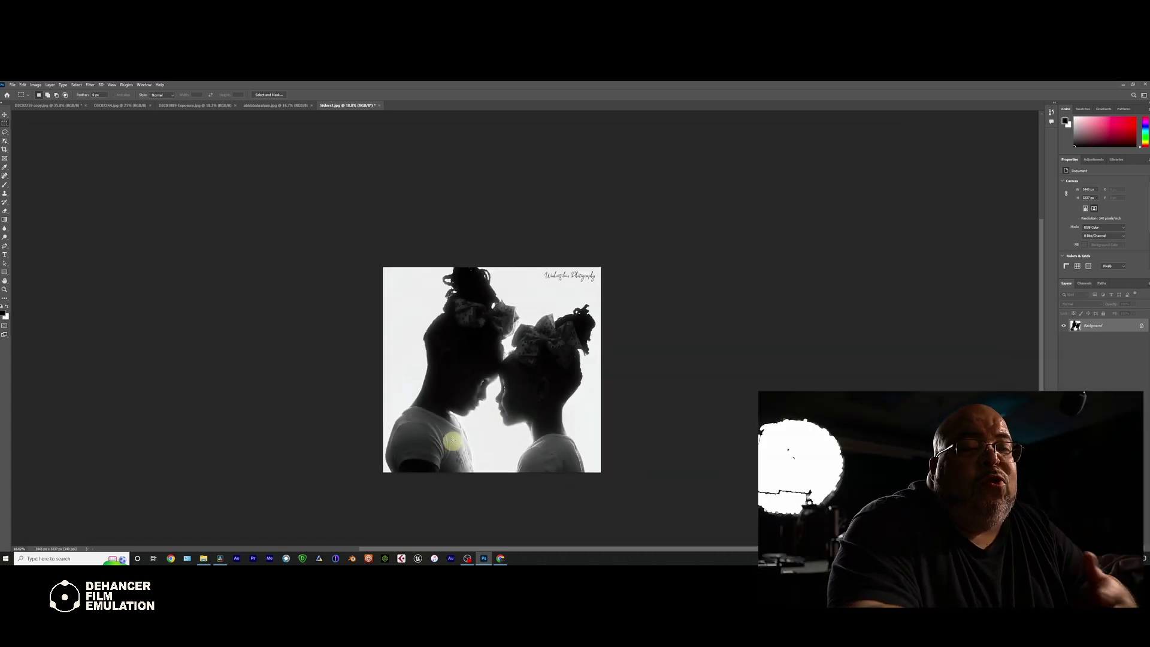
scroll(452, 442, "up", 1)
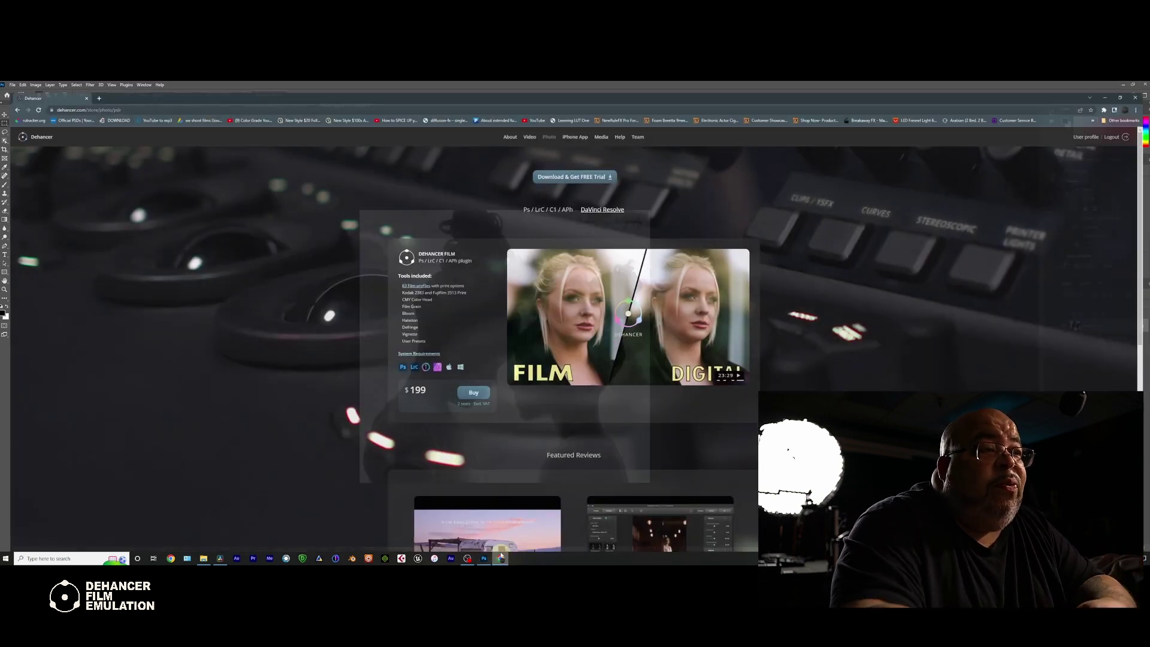
scroll(350, 374, "down", 5)
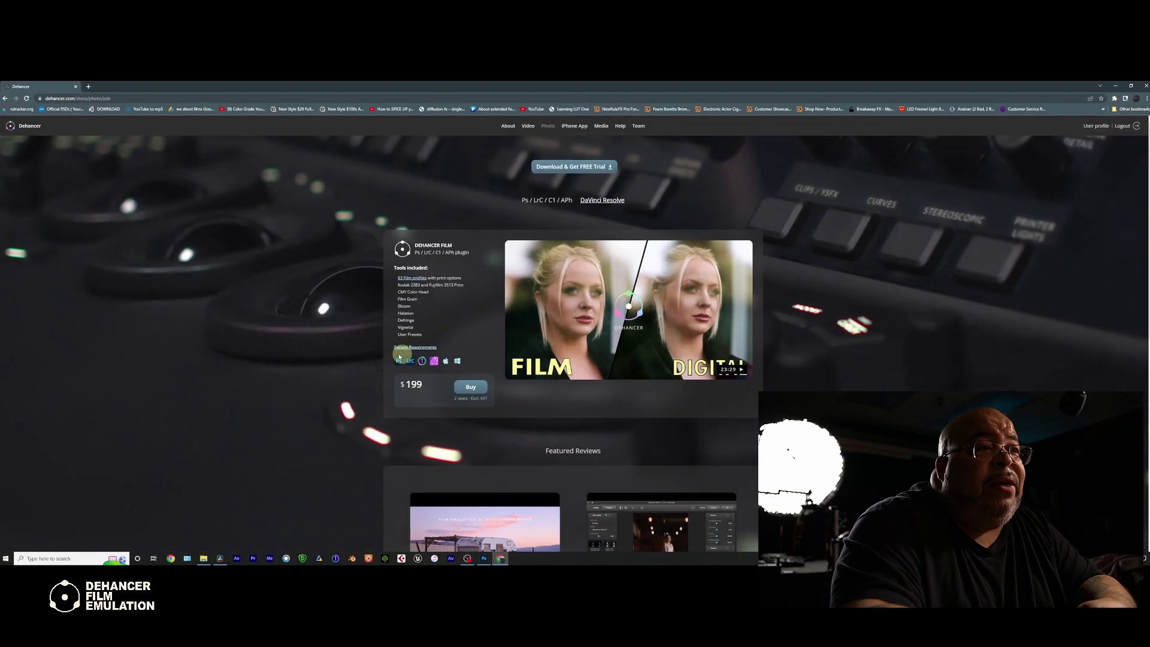
scroll(347, 380, "up", 5)
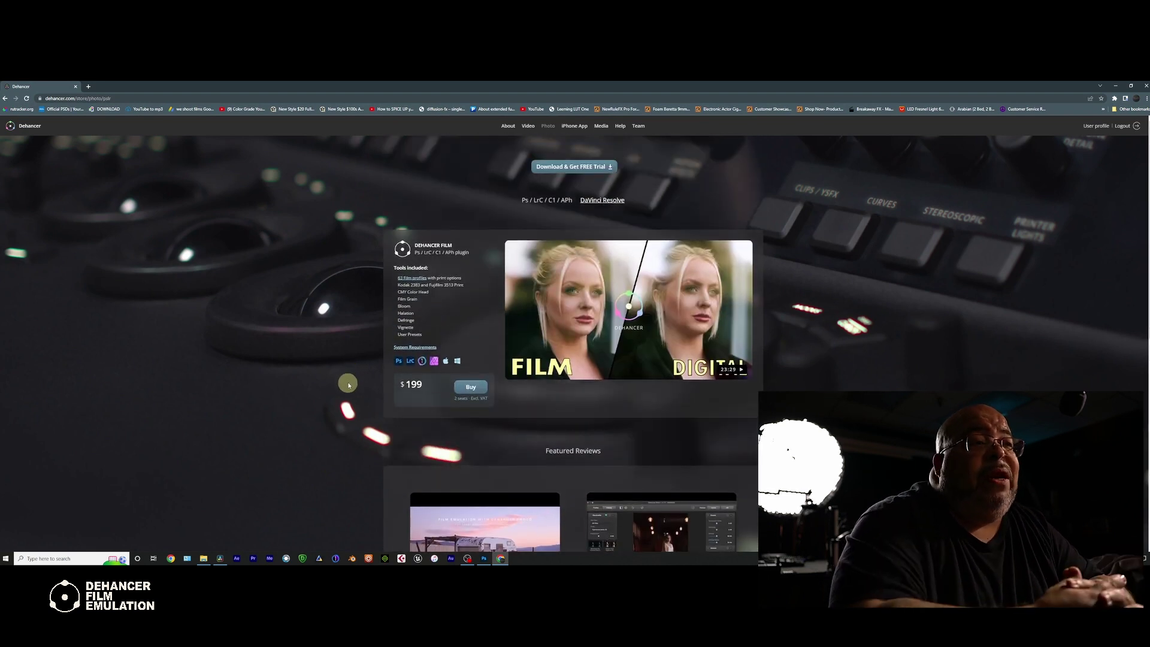